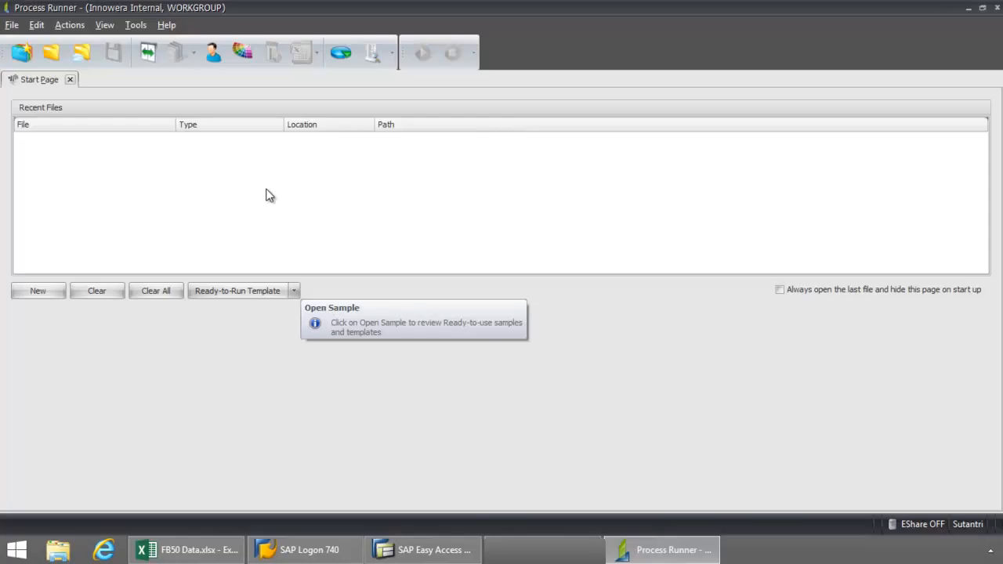
# Step: Create a new Transaction process with transaction code FB50 and start its recording
pyautogui.click(45, 292)
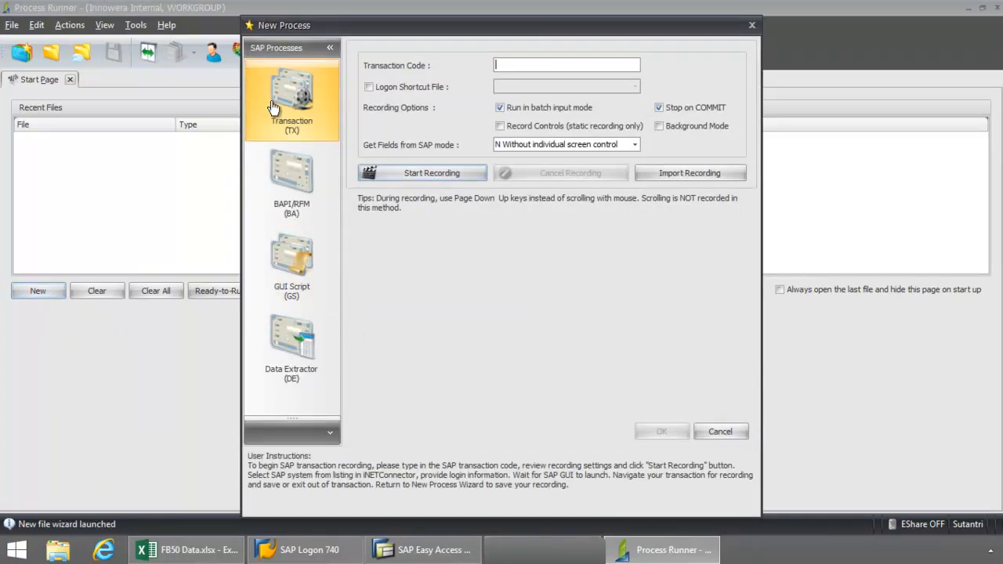
pyautogui.click(532, 65)
pyautogui.write('FB50')
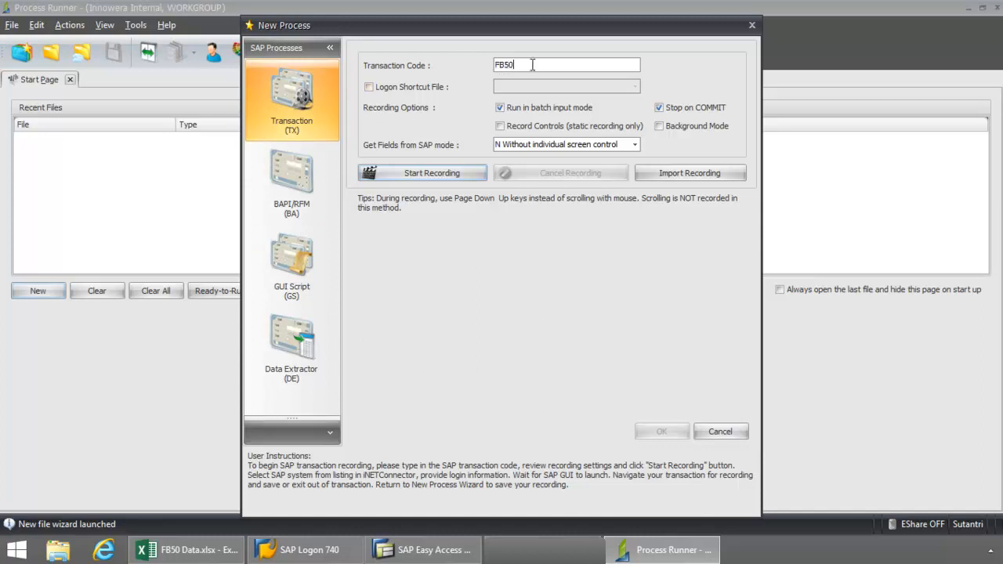
pyautogui.click(441, 172)
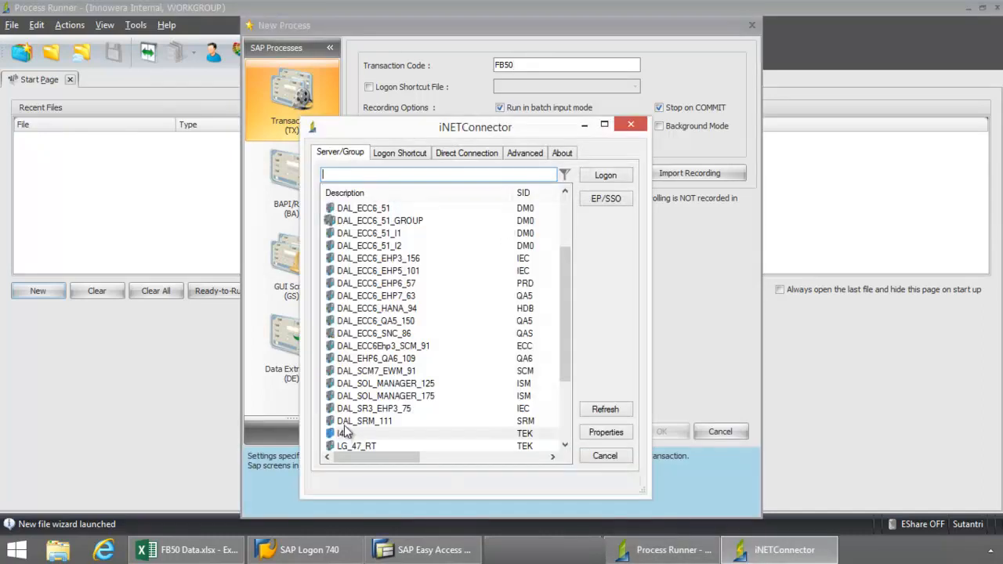
# Step: Log on to the I47 SAP system for the recording by entering the account password
pyautogui.click(343, 435)
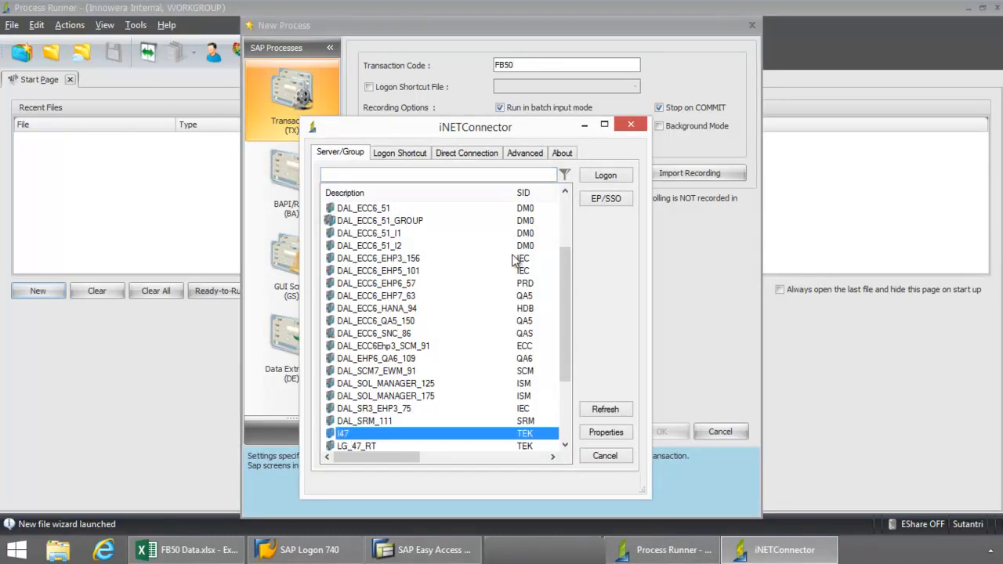
pyautogui.click(607, 176)
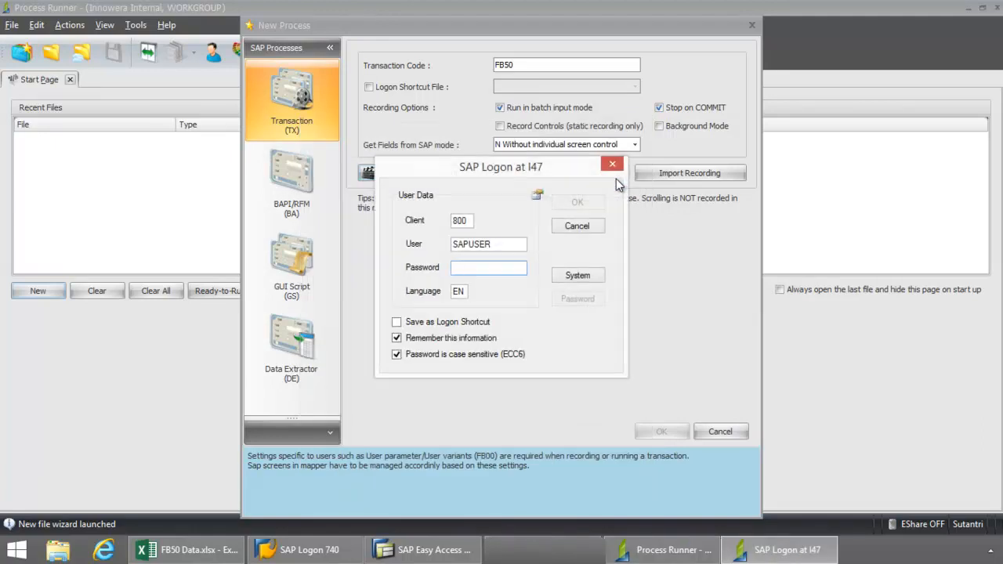
pyautogui.write('*')
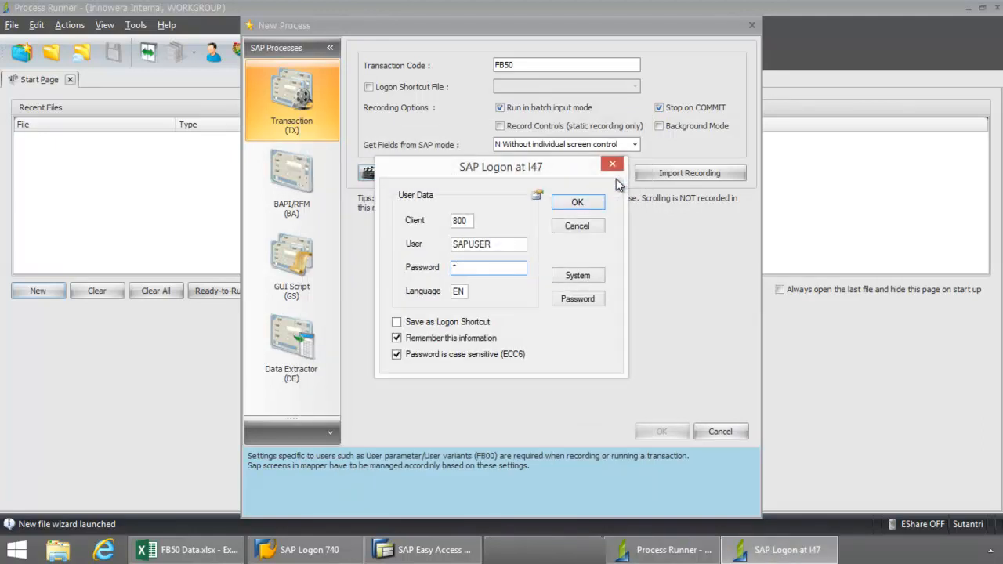
pyautogui.write('***')
pyautogui.click(591, 204)
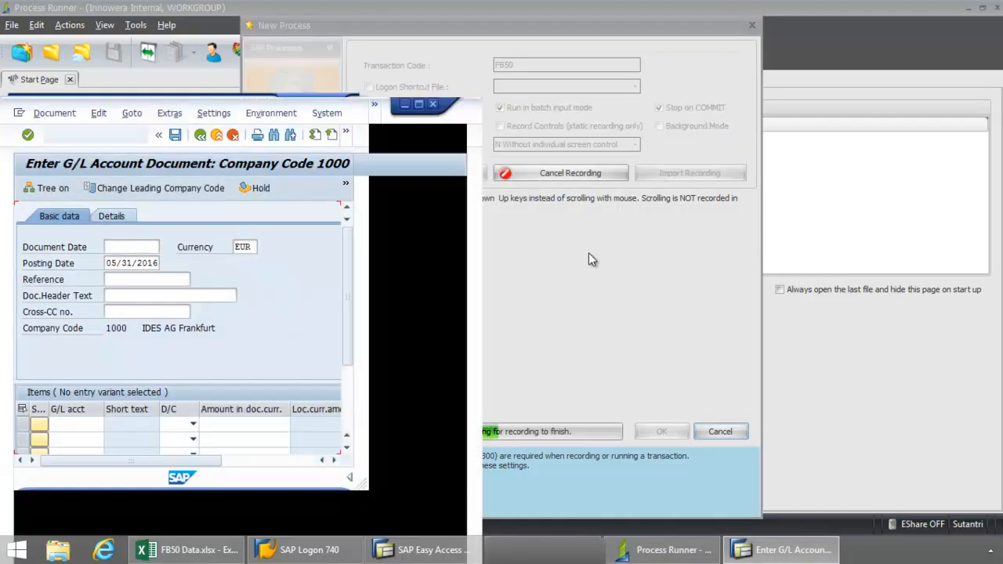
# Step: Arrange the SAP G/L document window over the FB50 Data.xlsx workbook so its source rows can be read alongside
pyautogui.moveTo(362, 103); pyautogui.dragTo(849, 38)
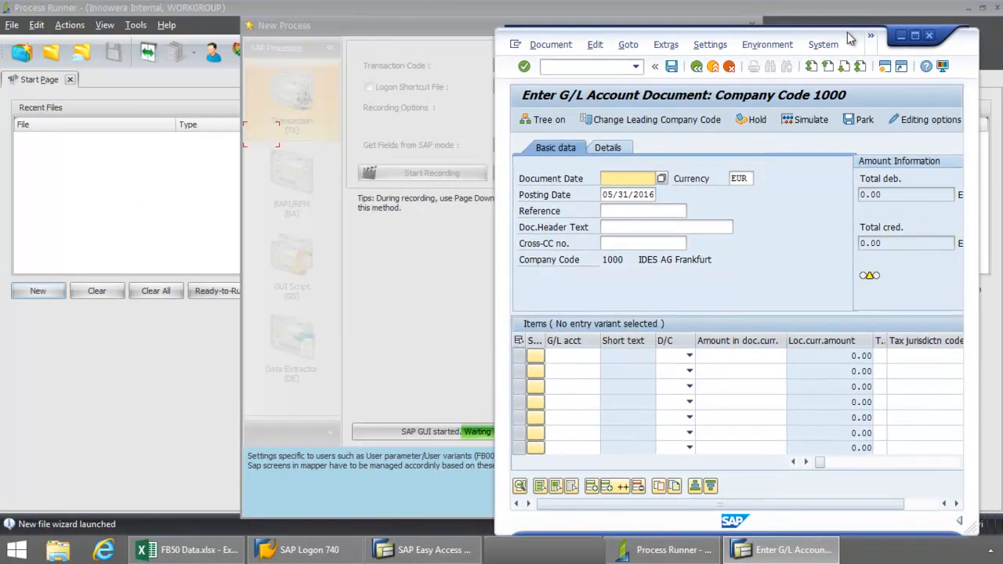
pyautogui.click(202, 552)
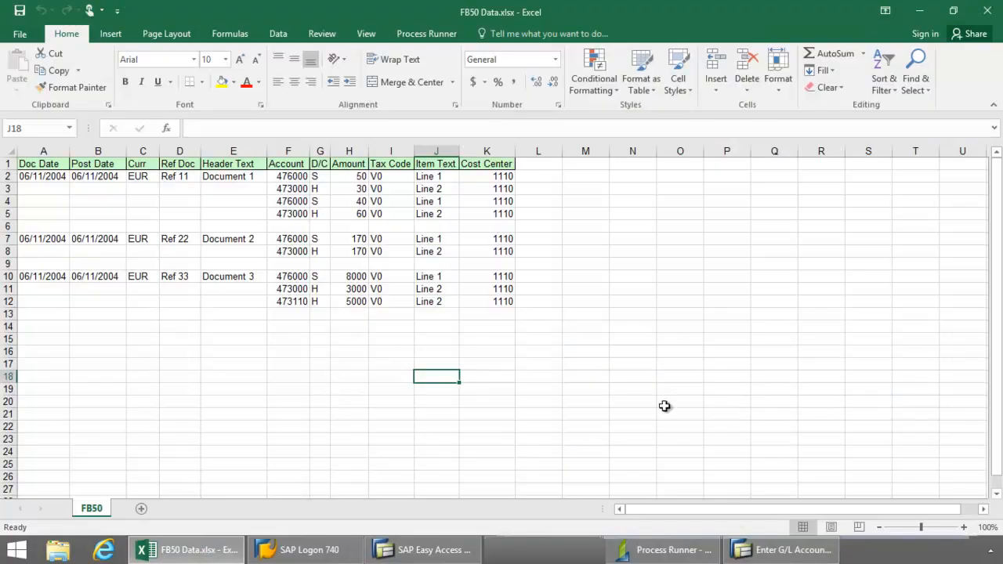
pyautogui.click(787, 552)
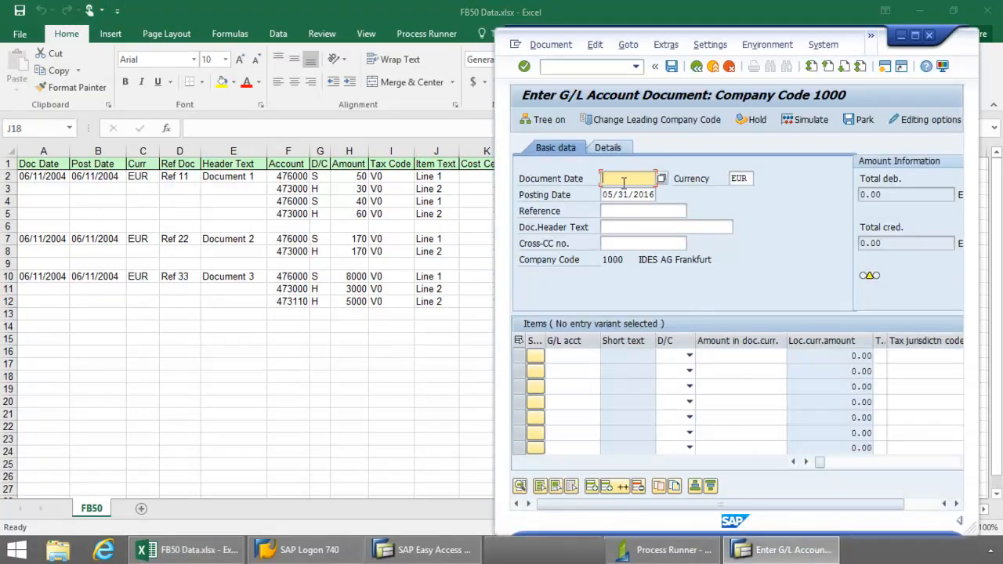
# Step: Set both the document date and the posting date to 06/11/2004
pyautogui.write('06/11/2004')
pyautogui.click(615, 195)
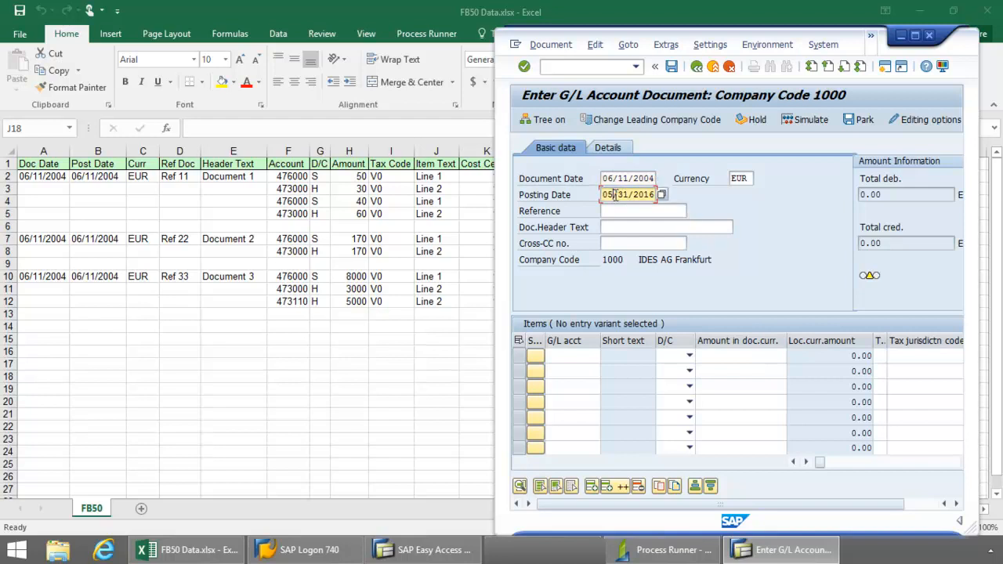
pyautogui.press('BackSpace')
pyautogui.write('6')
pyautogui.press('BackSpace')
pyautogui.press('BackSpace')
pyautogui.press('BackSpace')
pyautogui.press('BackSpace')
pyautogui.press('BackSpace')
pyautogui.press('BackSpace')
pyautogui.press('BackSpace')
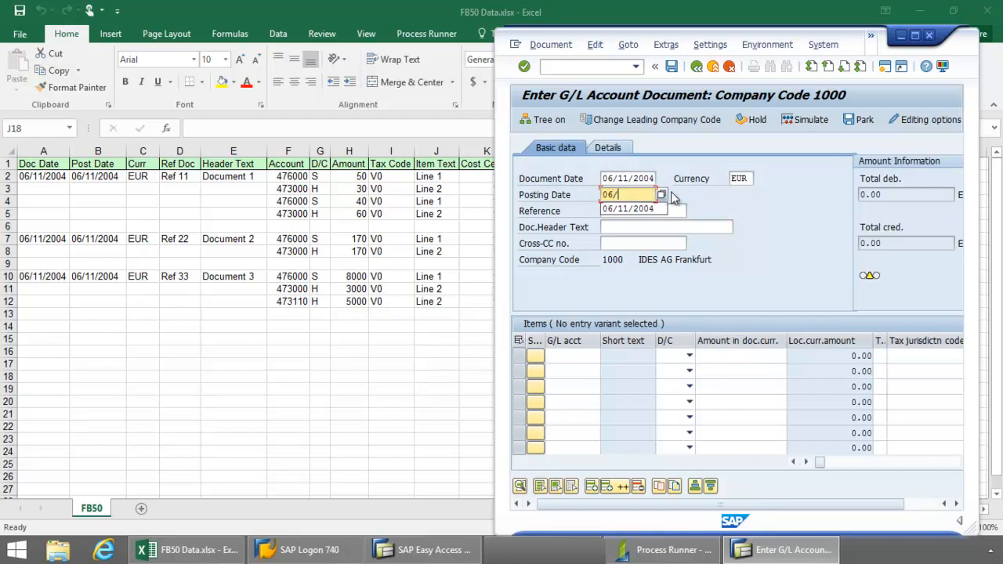
pyautogui.write('11/2004')
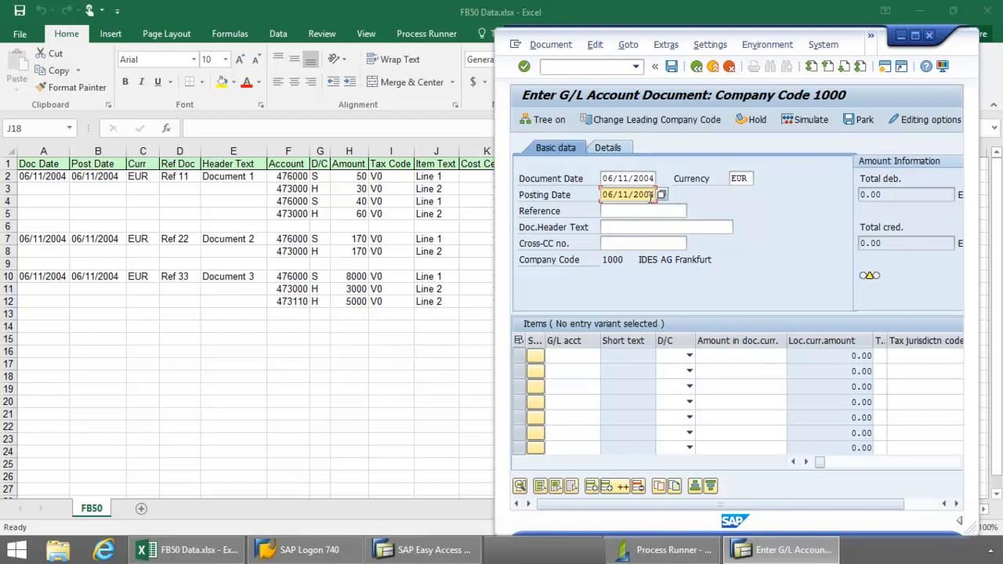
# Step: Re-enter EUR as the document currency
pyautogui.click(749, 179)
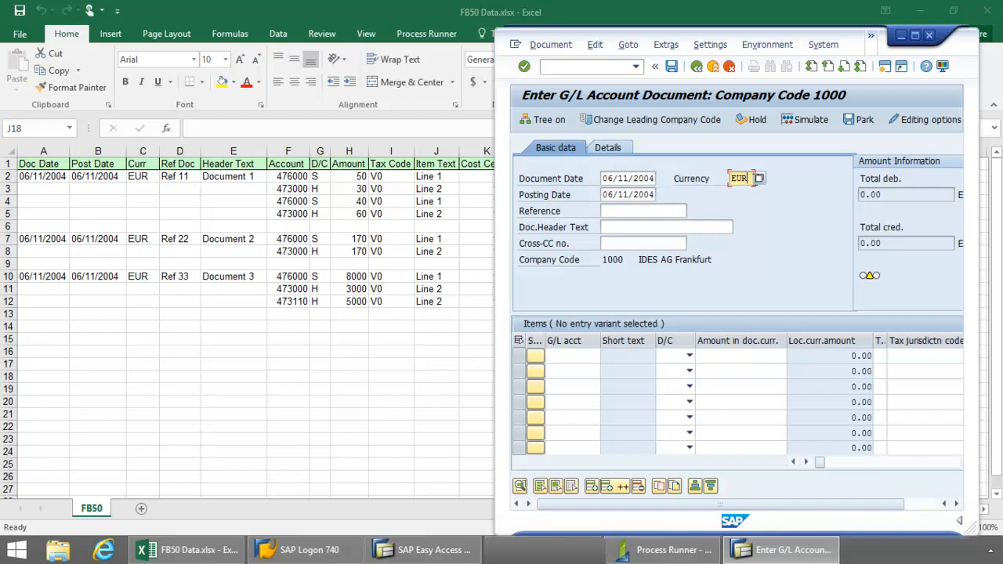
pyautogui.press('BackSpace')
pyautogui.press('BackSpace')
pyautogui.press('BackSpace')
pyautogui.write('EUR')
# Step: Enter reference Ref 11 and document header text Document 1, and confirm the header data until it is accepted
pyautogui.click(673, 208)
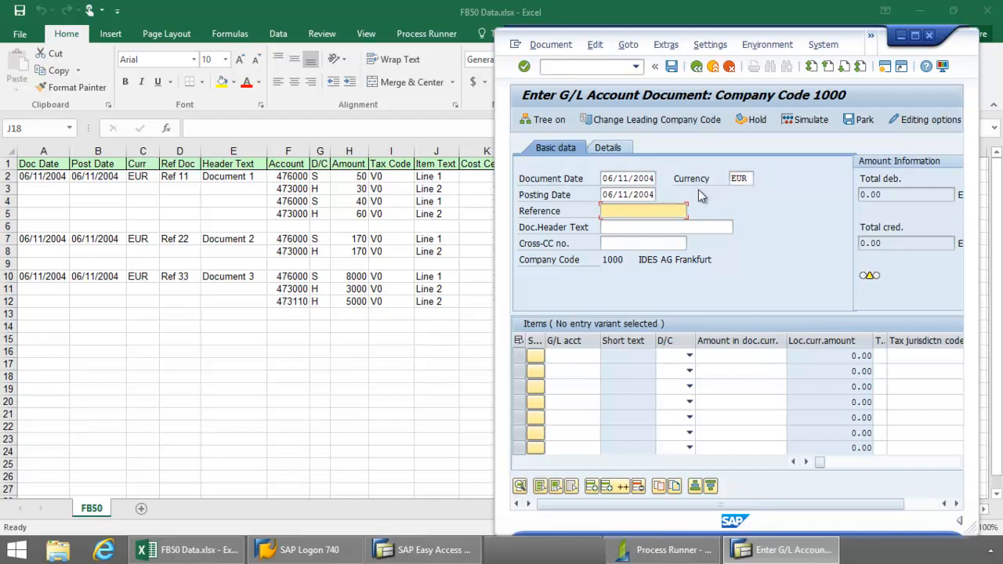
pyautogui.write('Re')
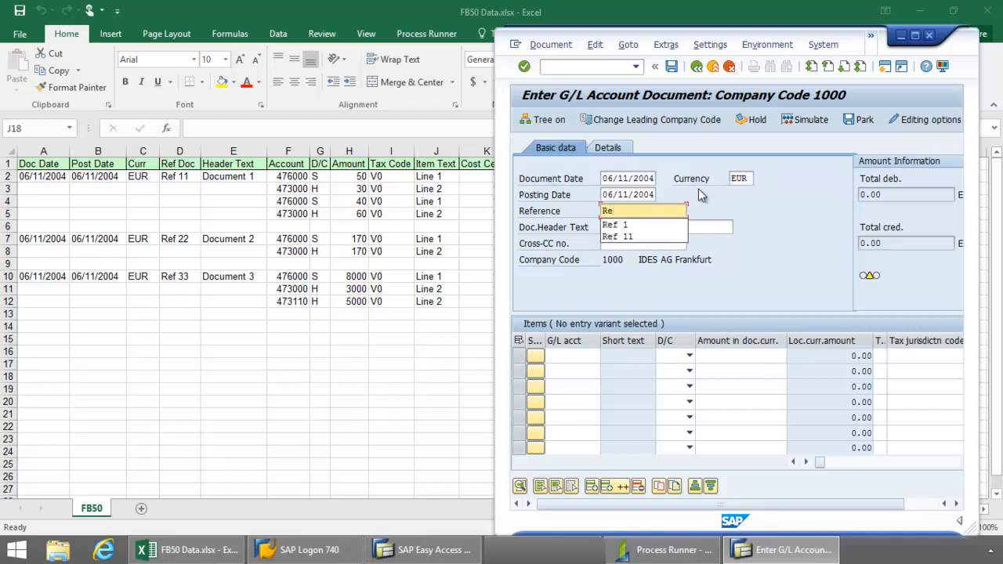
pyautogui.click(637, 234)
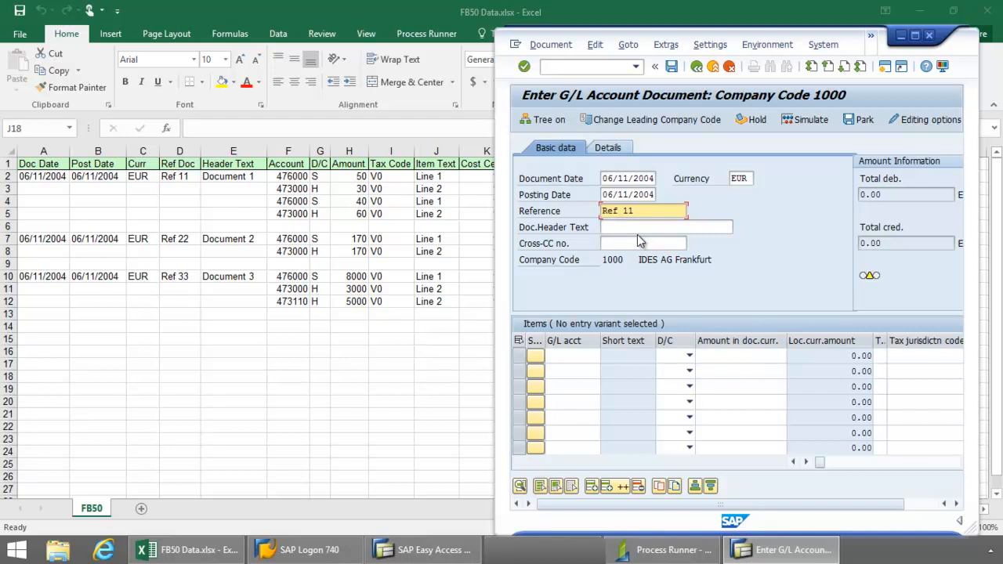
pyautogui.click(627, 226)
pyautogui.write('D')
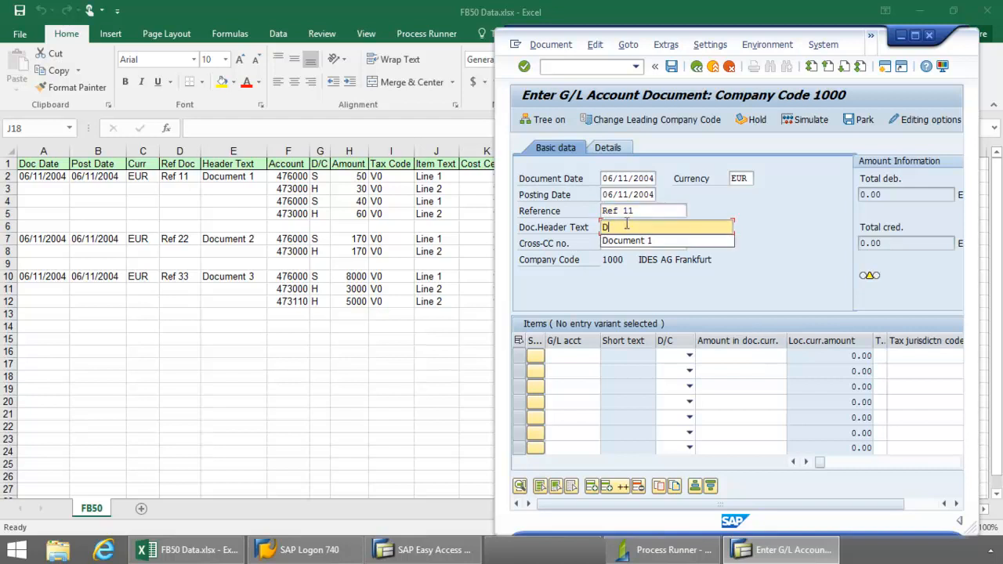
pyautogui.click(619, 241)
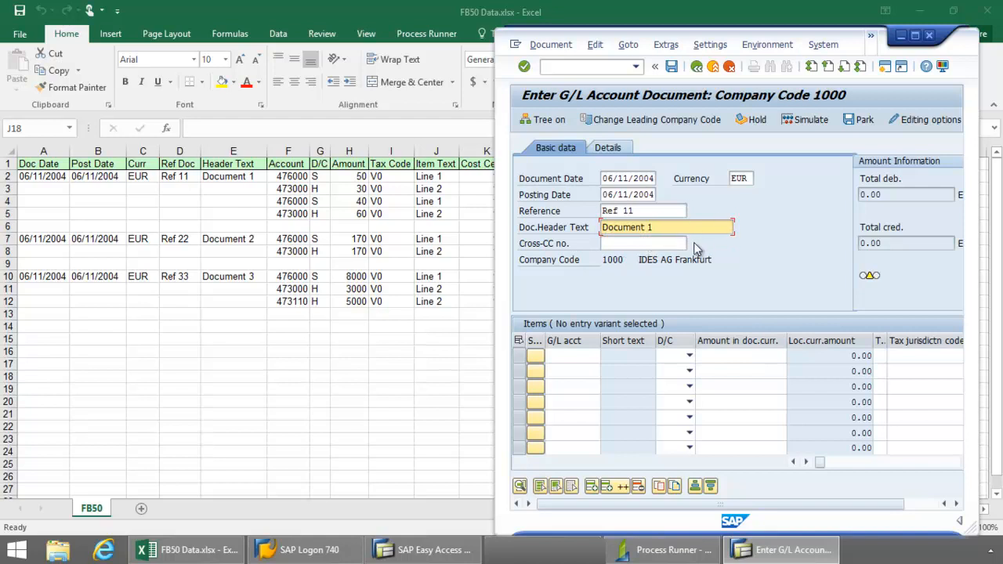
pyautogui.click(524, 68)
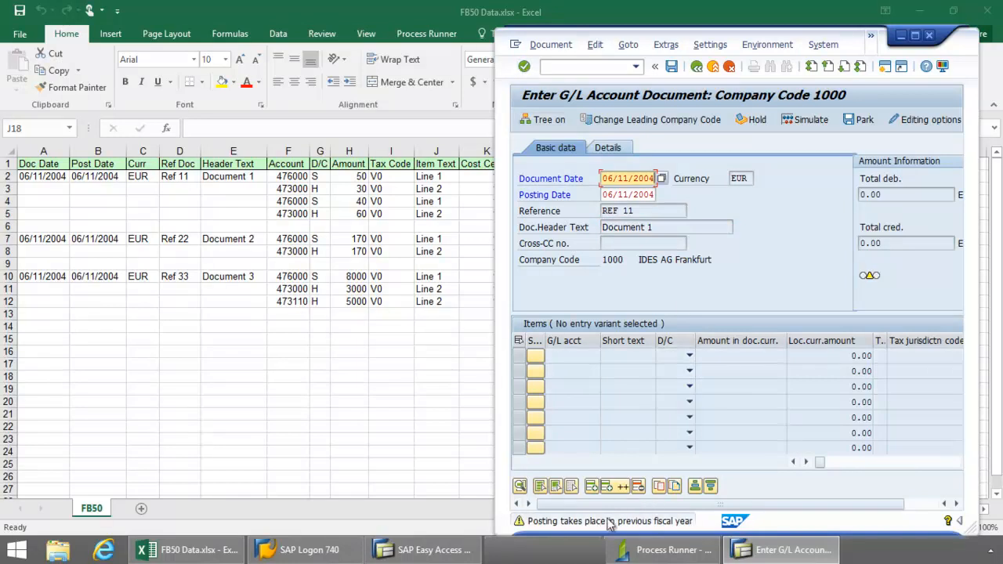
pyautogui.click(524, 68)
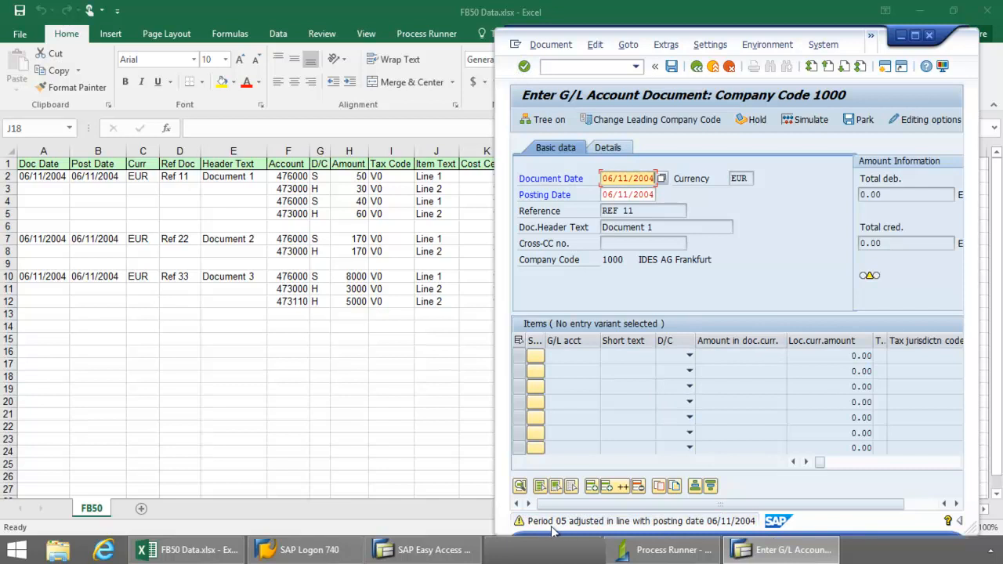
pyautogui.click(525, 67)
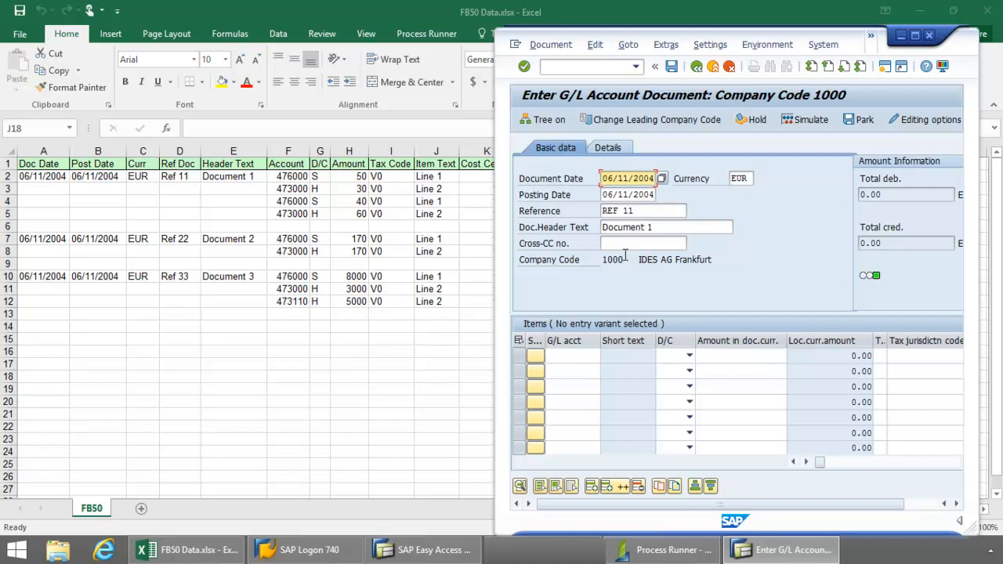
# Step: Fill the second item row with G/L account 476000, Debit, amount 50 and tax code V0
pyautogui.click(560, 372)
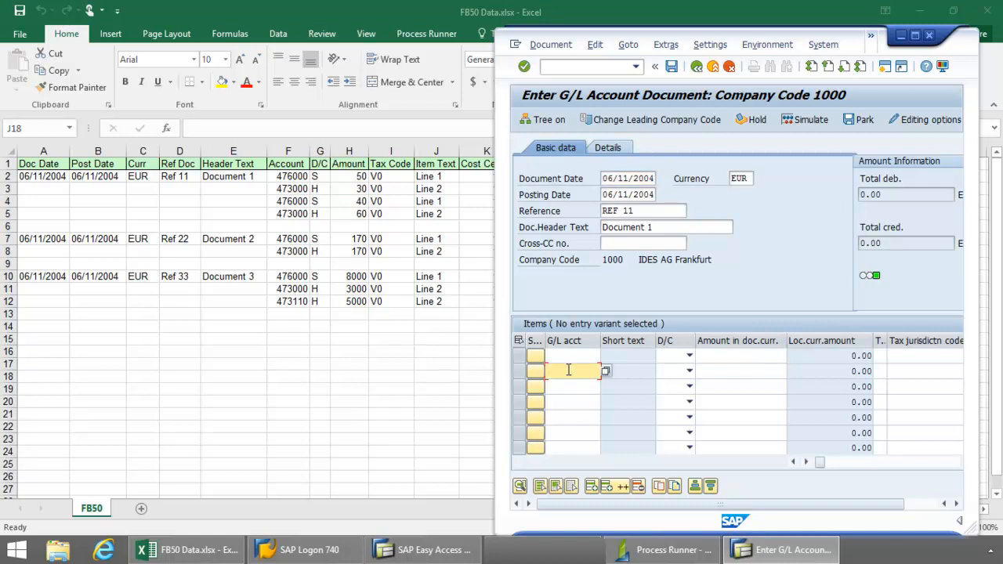
pyautogui.write('47')
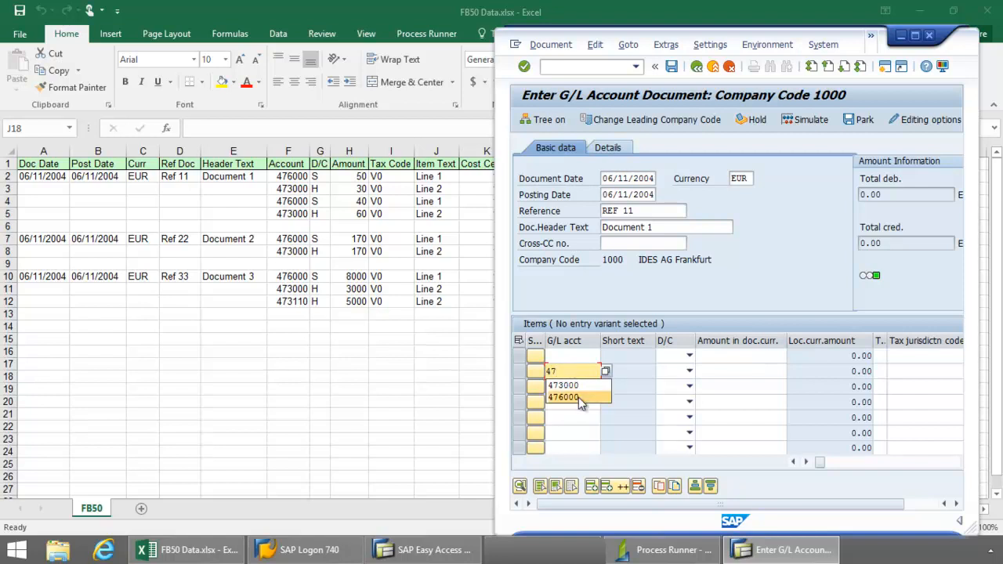
pyautogui.click(577, 397)
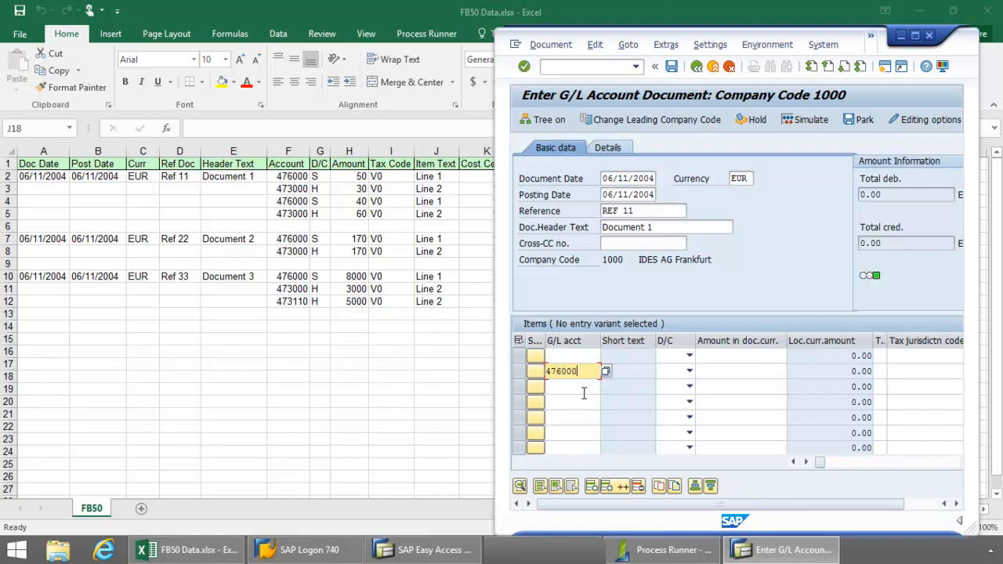
pyautogui.click(690, 372)
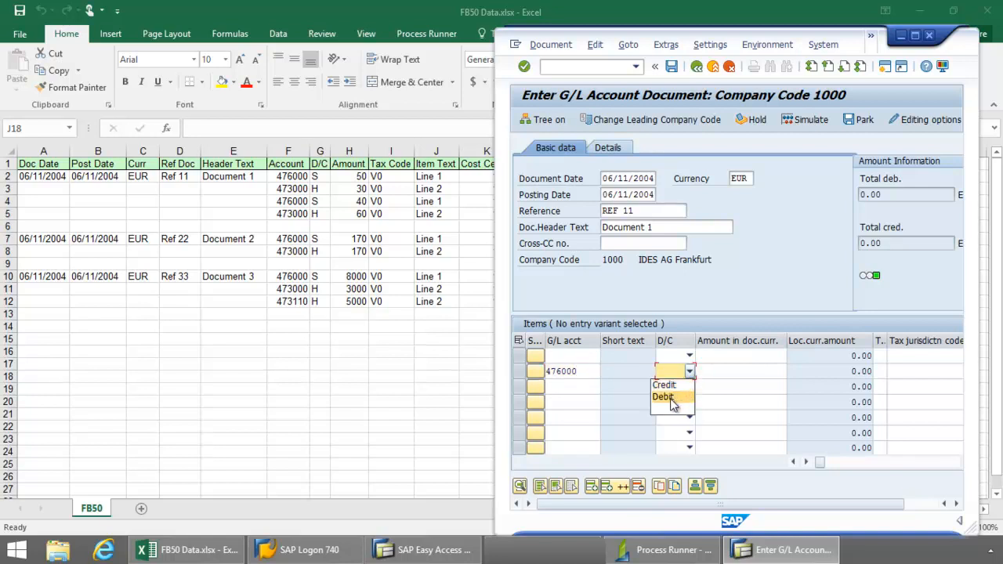
pyautogui.click(663, 397)
pyautogui.click(747, 372)
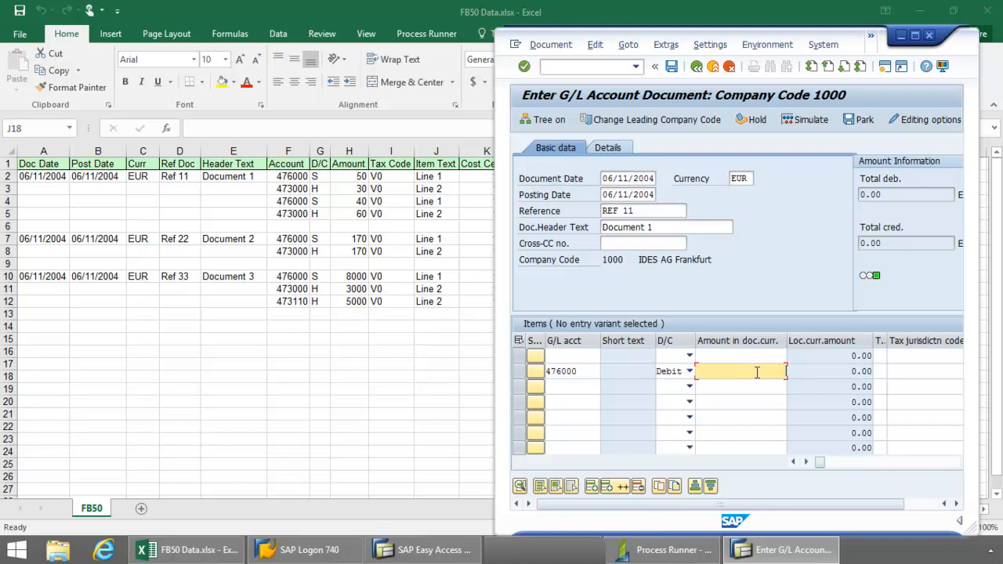
pyautogui.write('50')
pyautogui.click(878, 372)
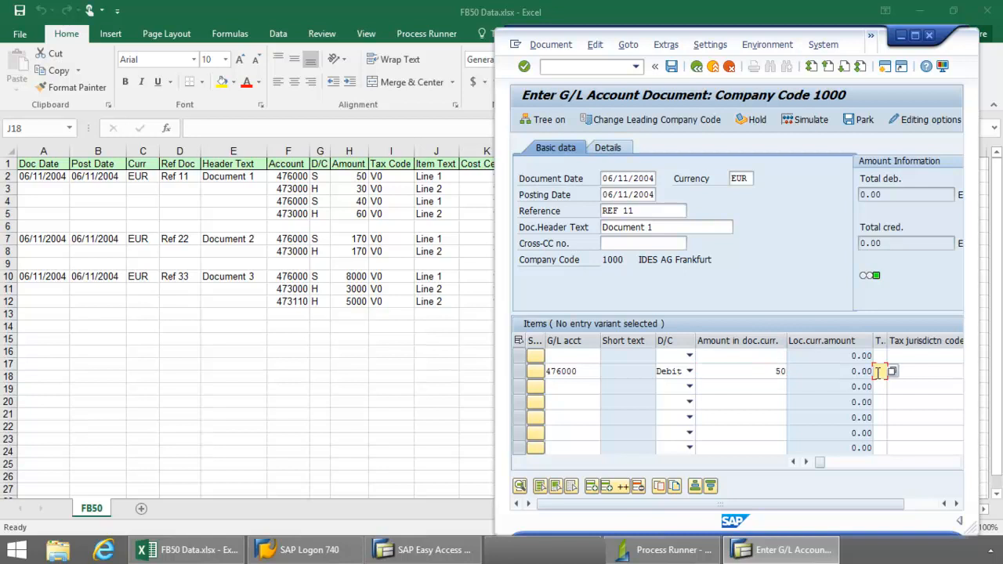
pyautogui.write('V0')
# Step: Set the item text of the 476000 row to Line 1
pyautogui.click(806, 461)
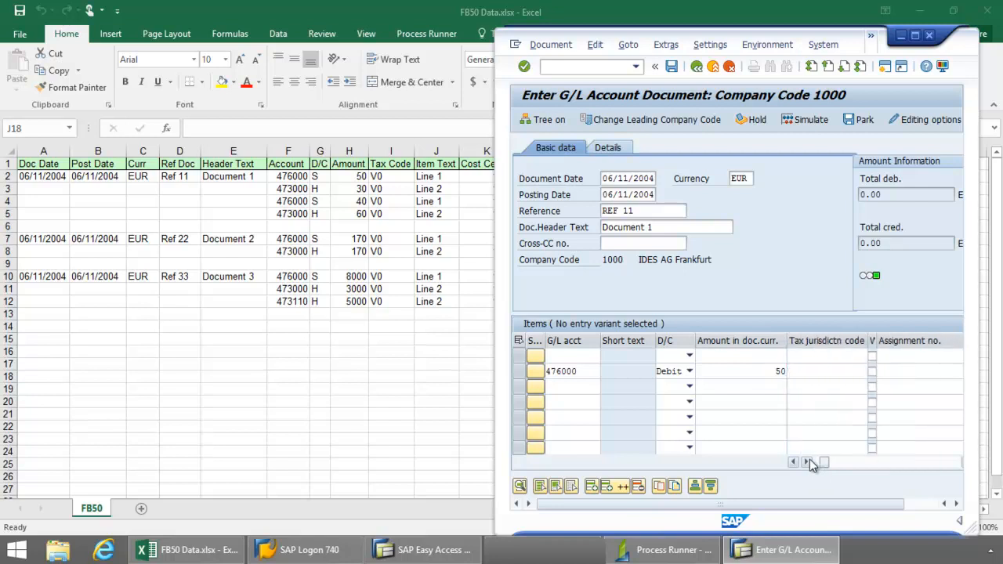
pyautogui.click(809, 459)
pyautogui.click(809, 459)
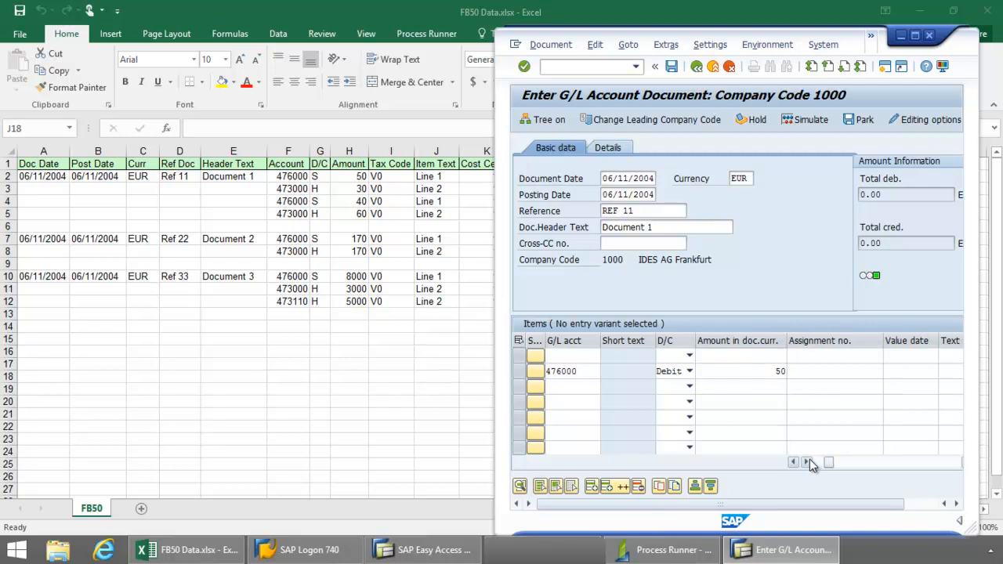
pyautogui.click(809, 459)
pyautogui.click(809, 459)
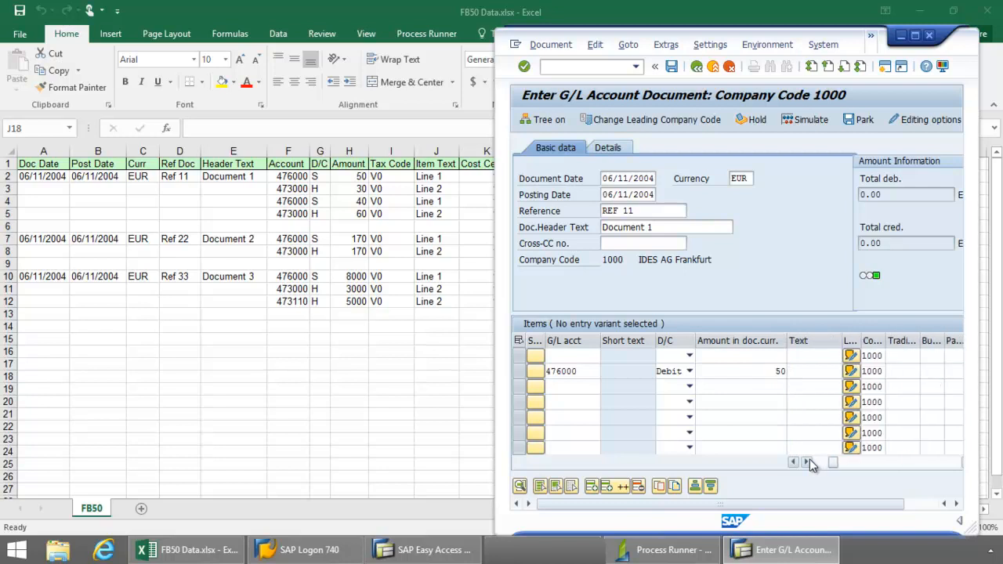
pyautogui.click(813, 374)
pyautogui.write('Line 1')
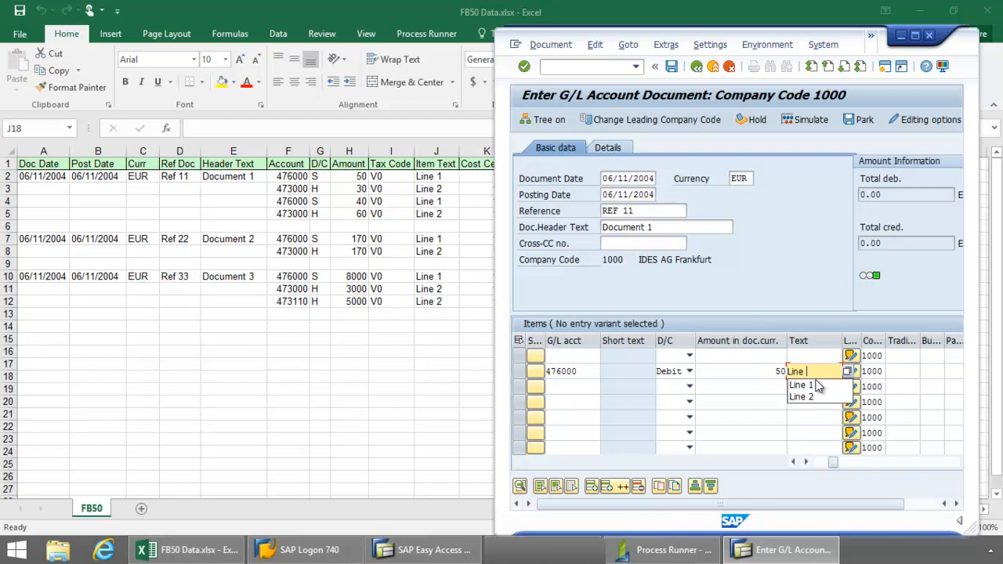
pyautogui.click(817, 385)
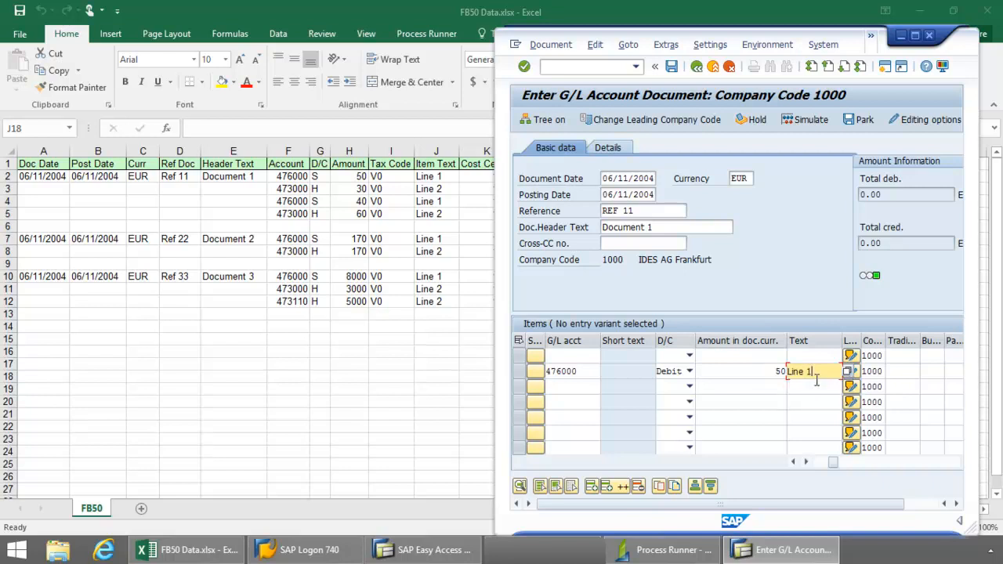
# Step: Enter cost center 1110 for the 476000 item row
pyautogui.click(806, 462)
pyautogui.click(806, 462)
pyautogui.click(807, 462)
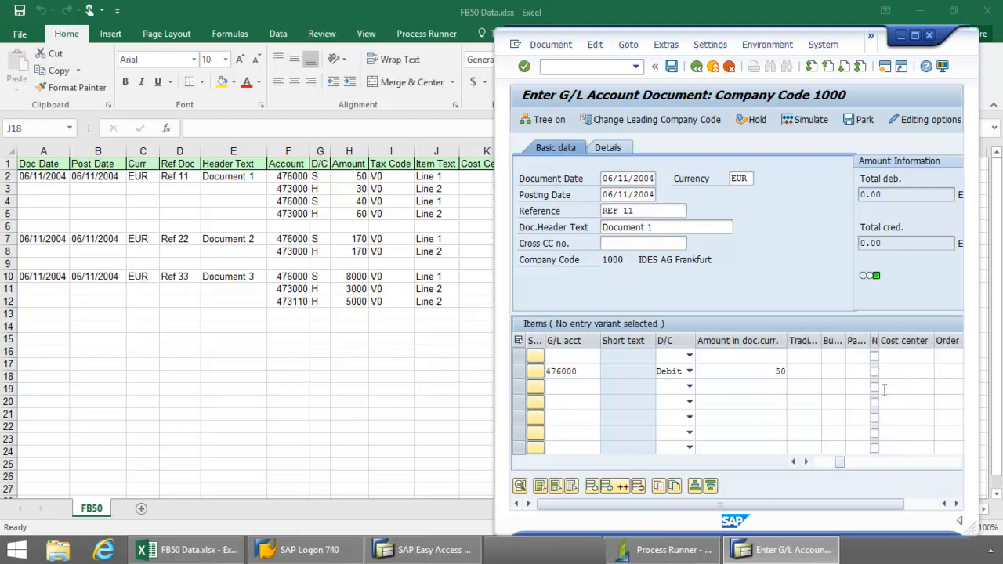
pyautogui.click(893, 373)
pyautogui.moveTo(854, 44); pyautogui.dragTo(787, 44)
pyautogui.write('1110')
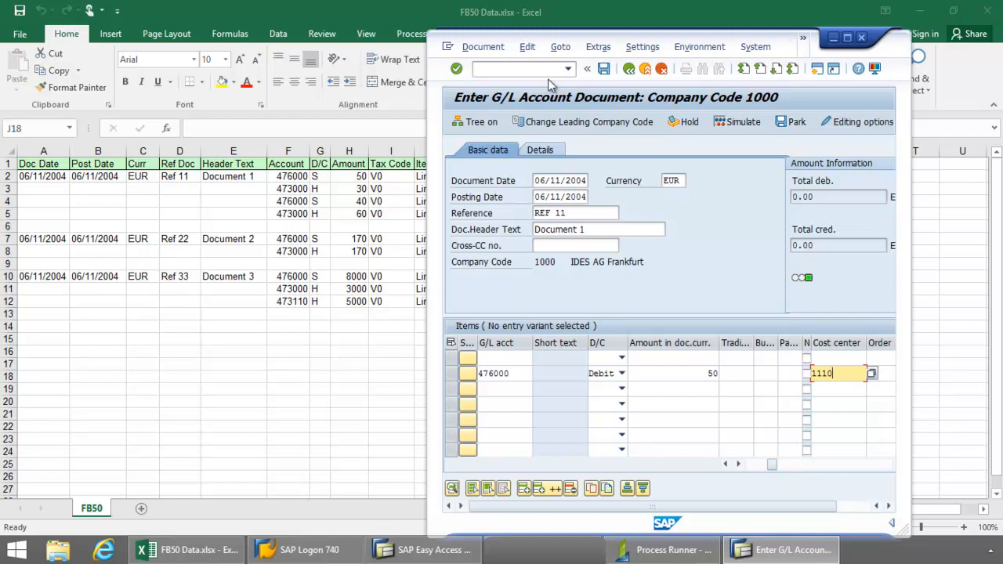
# Step: Mark the 476000 item row, advance to blank item rows, and enter G/L account 473000 in the second row
pyautogui.click(455, 374)
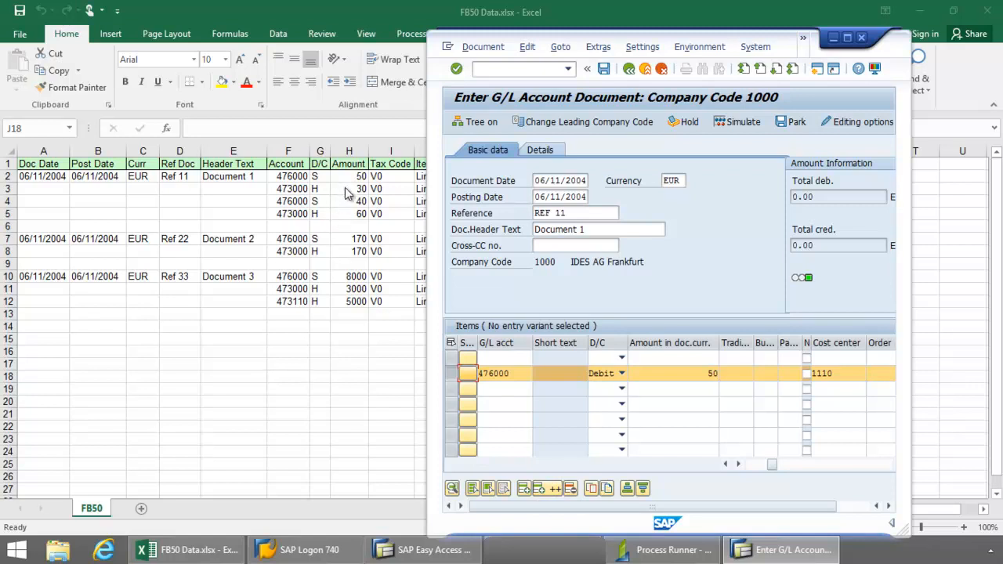
pyautogui.click(555, 489)
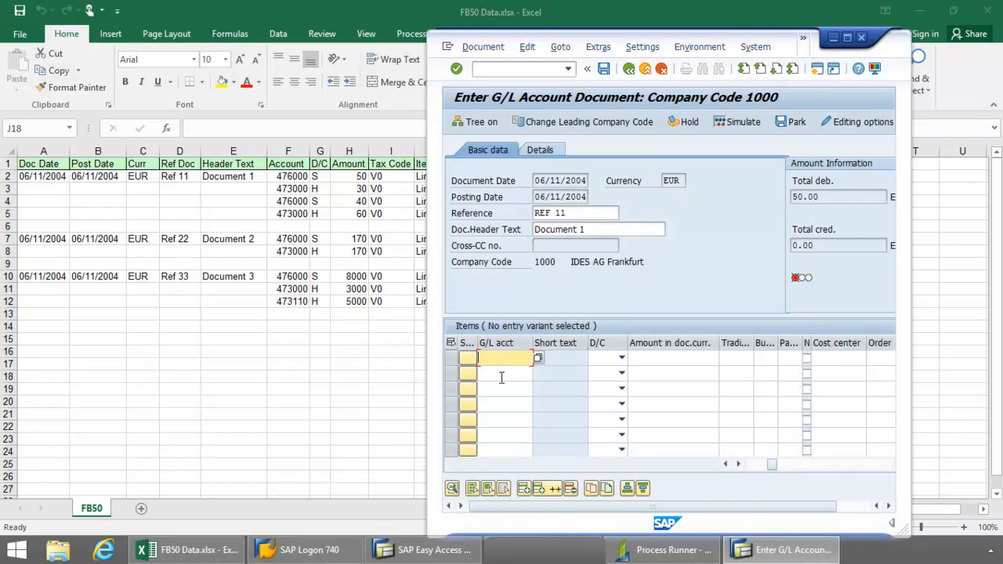
pyautogui.click(499, 376)
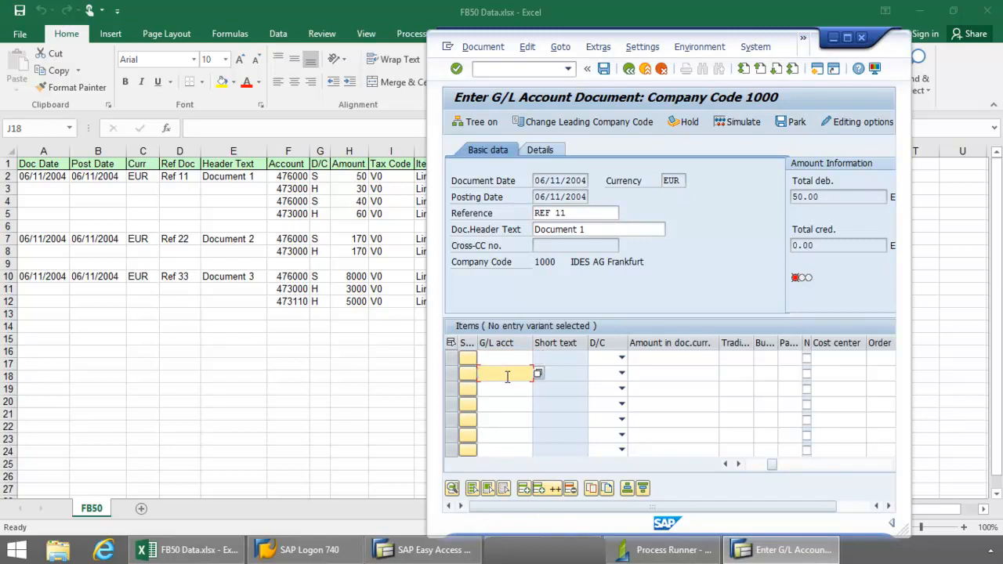
pyautogui.write('47')
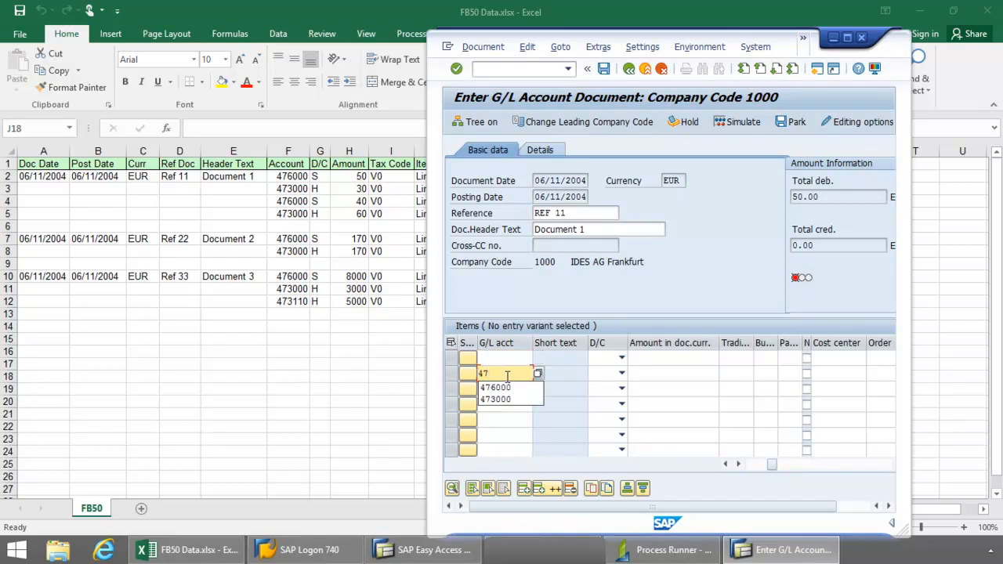
pyautogui.write('3000')
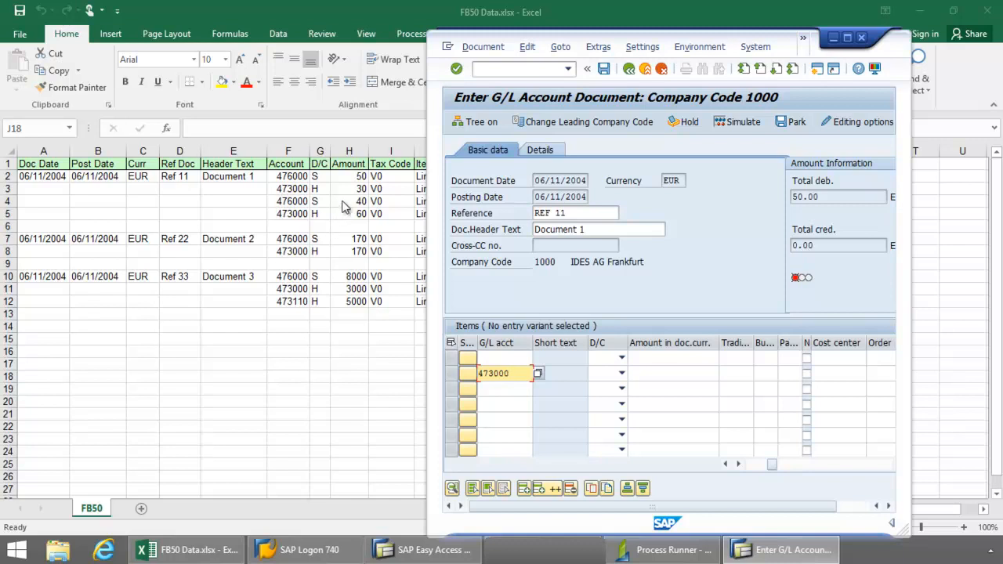
# Step: Set the 473000 item row to Credit with amount 50 and cost center 1110
pyautogui.click(621, 375)
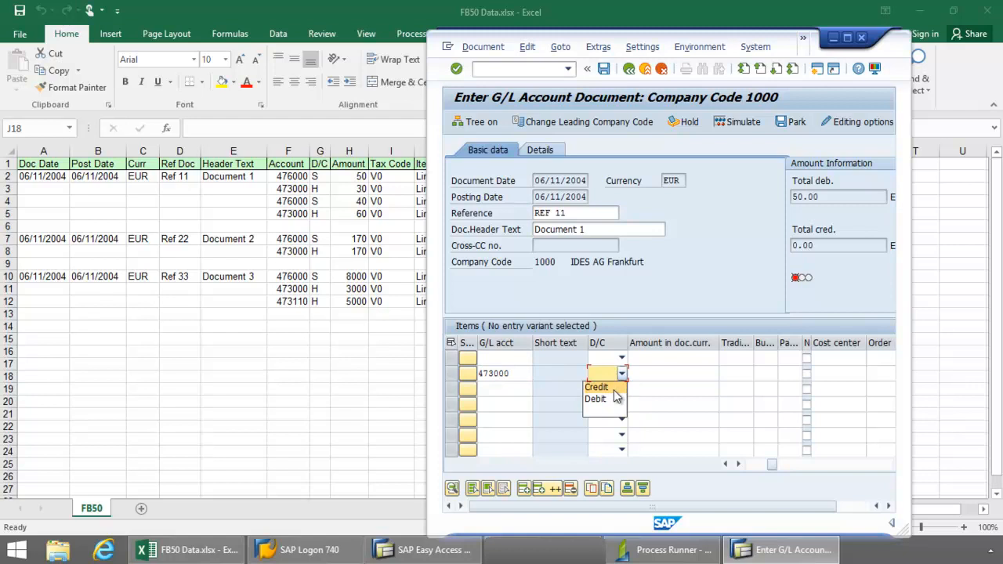
pyautogui.click(603, 387)
pyautogui.click(667, 376)
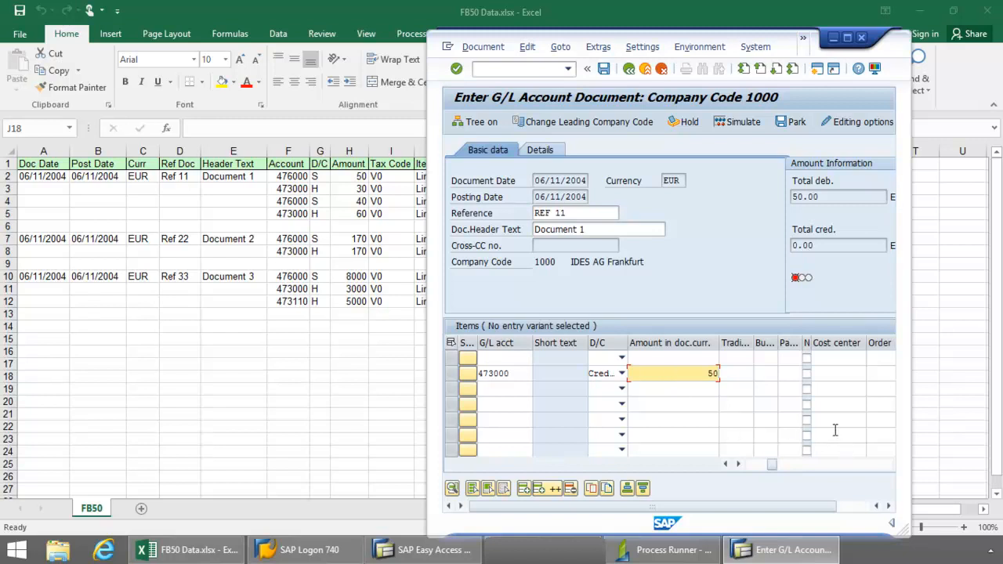
pyautogui.click(829, 375)
pyautogui.write('1110')
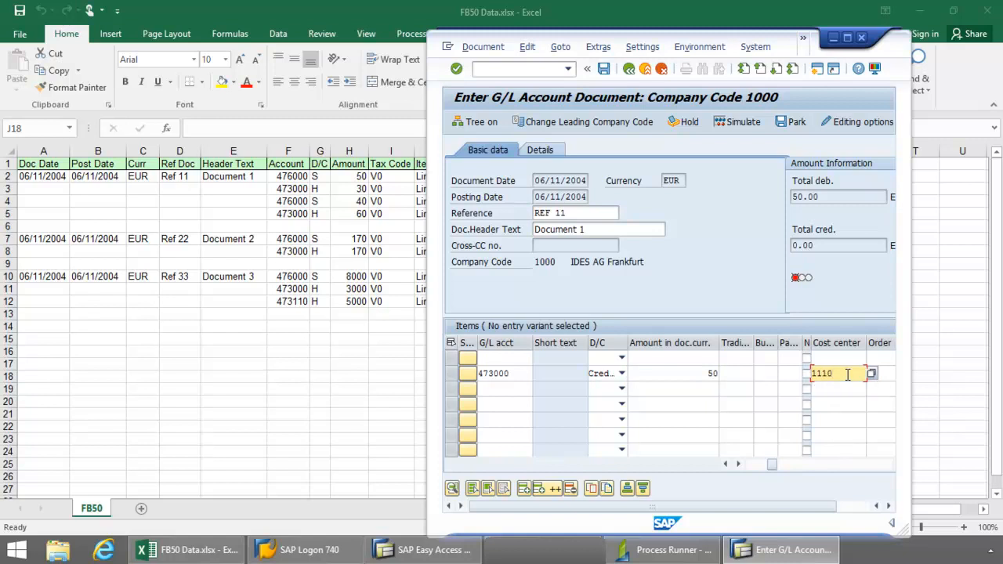
# Step: Set the item text of the 473000 row to Line 2
pyautogui.click(726, 465)
pyautogui.click(726, 465)
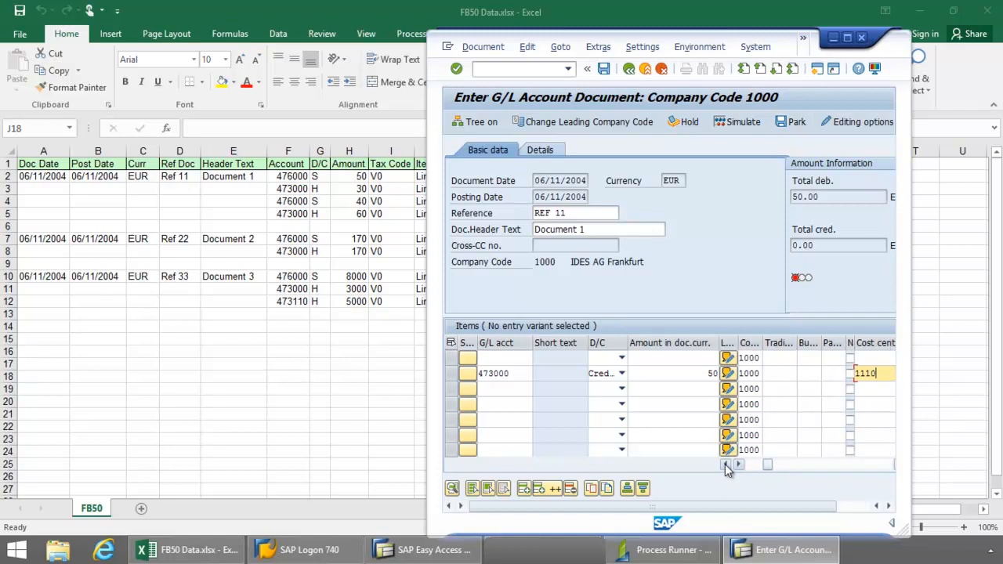
pyautogui.click(726, 464)
pyautogui.click(726, 464)
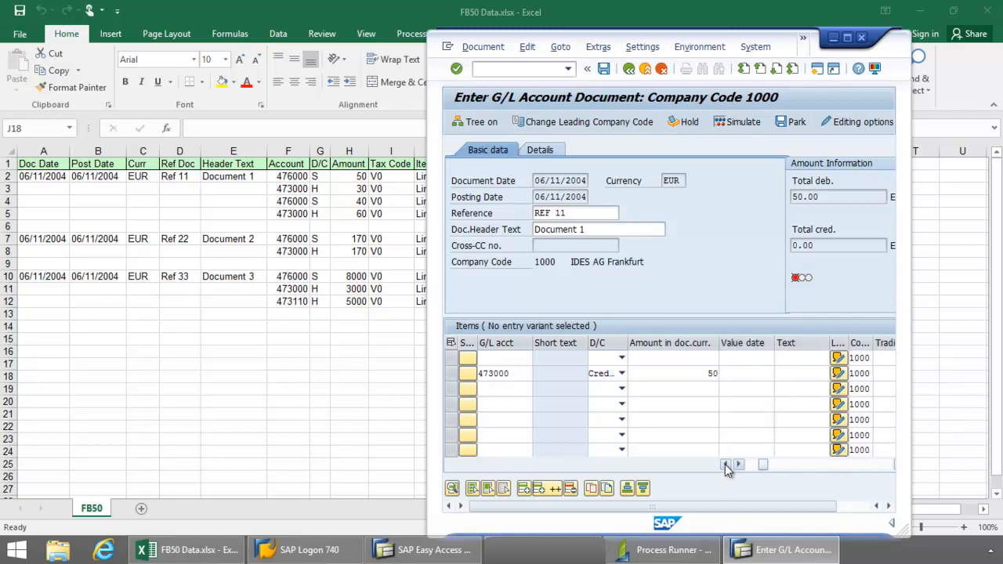
pyautogui.click(826, 373)
pyautogui.write('Line 2')
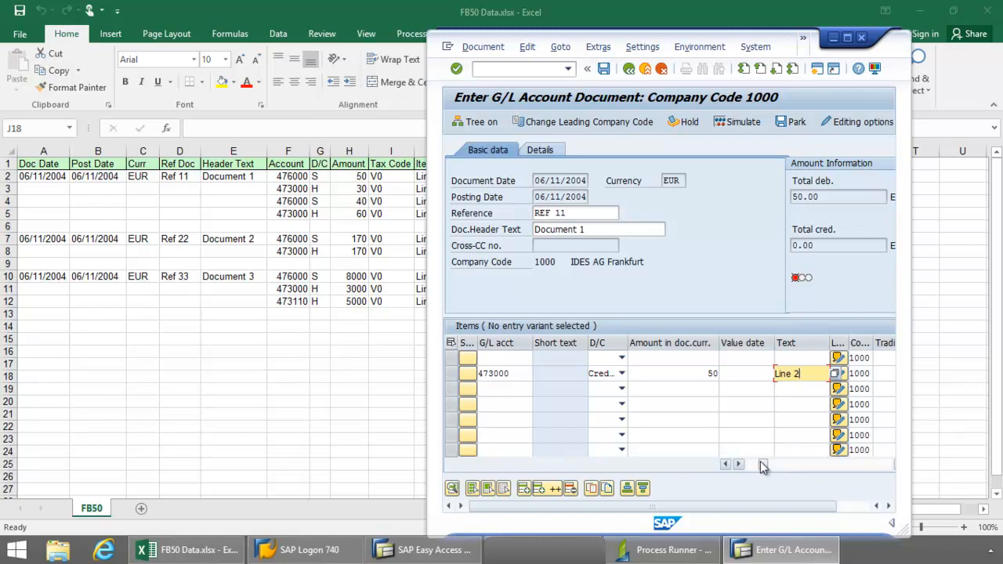
# Step: Widen the tax code column and enter tax code V0 for the 473000 item row
pyautogui.click(727, 464)
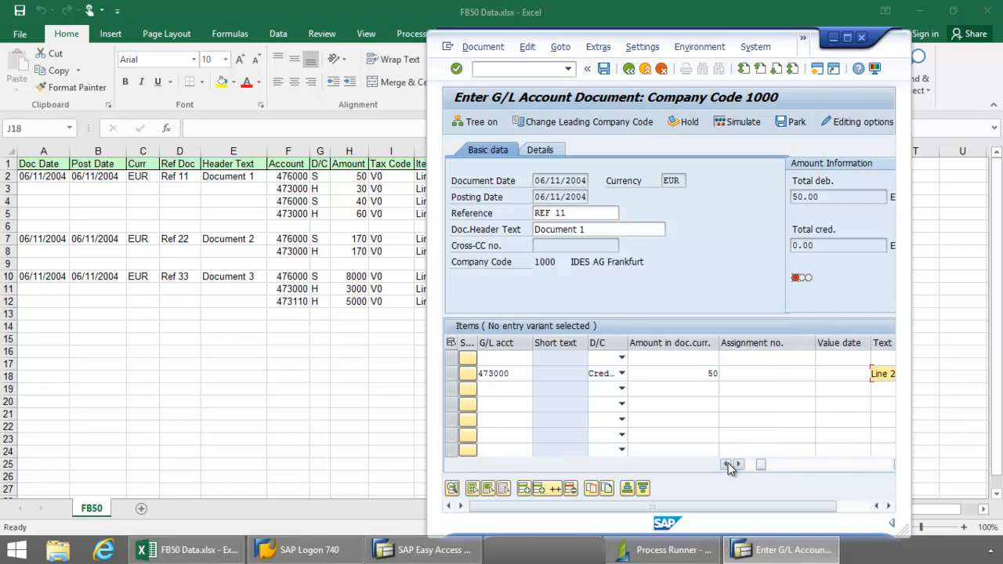
pyautogui.click(727, 465)
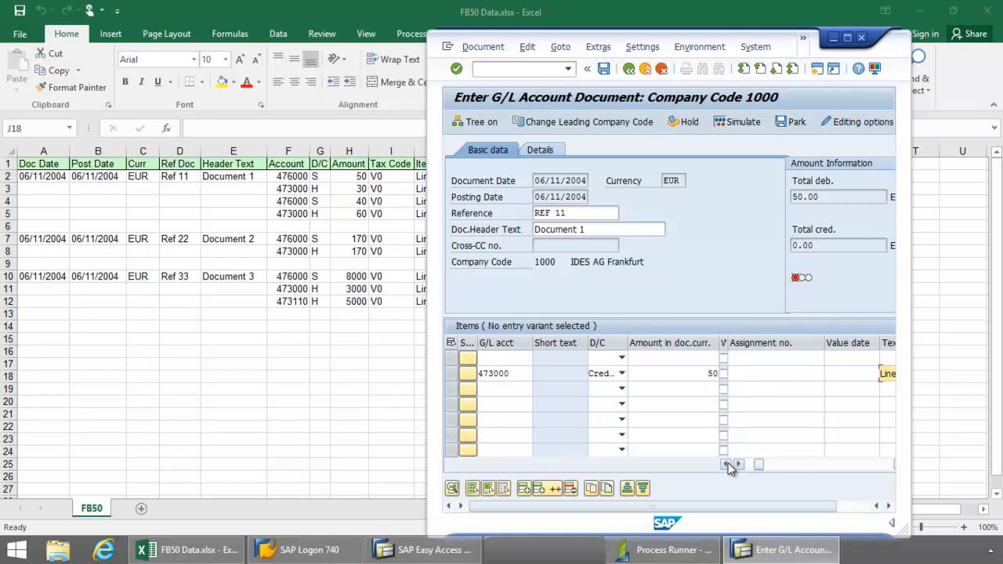
pyautogui.click(726, 464)
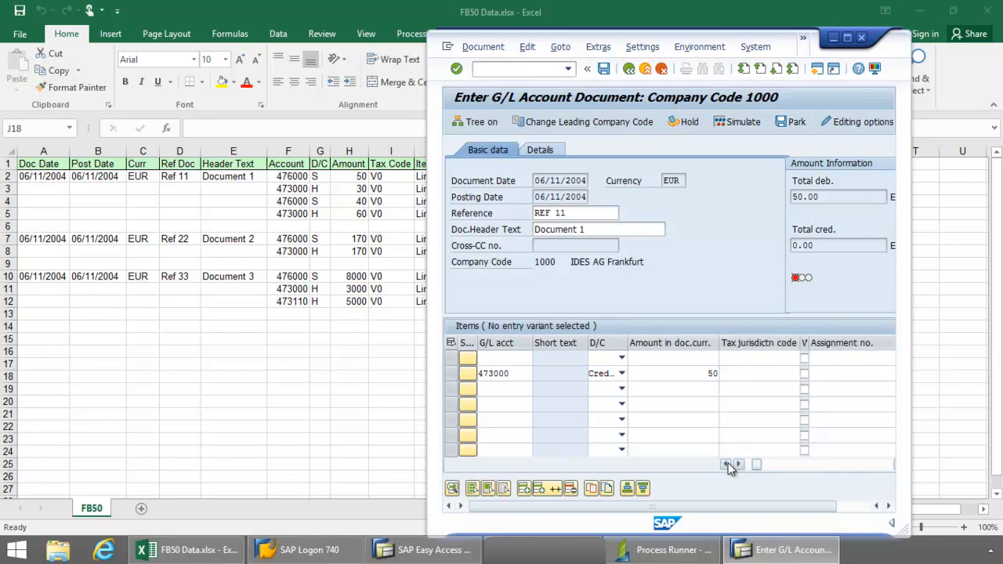
pyautogui.click(726, 465)
pyautogui.click(726, 465)
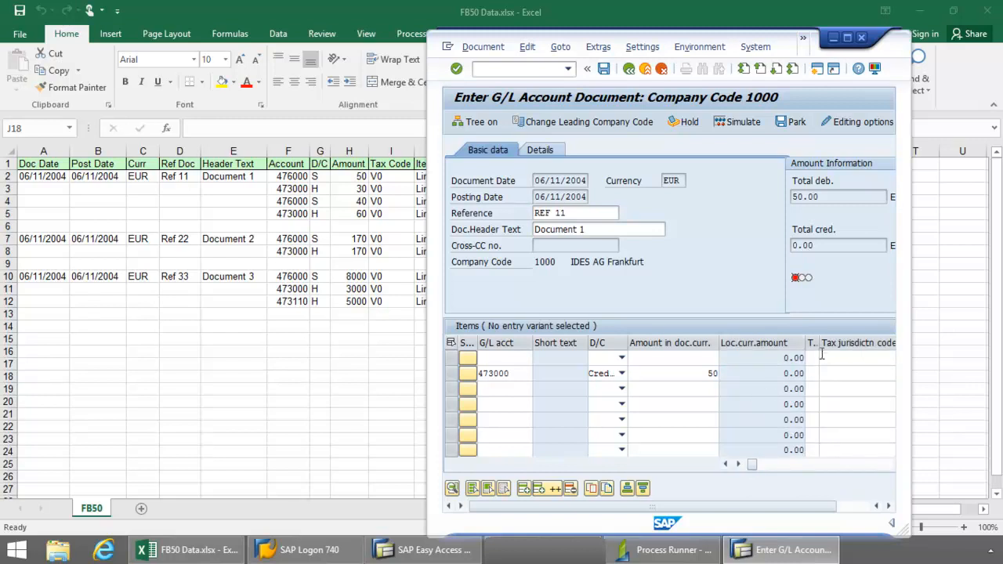
pyautogui.moveTo(818, 342); pyautogui.dragTo(829, 343)
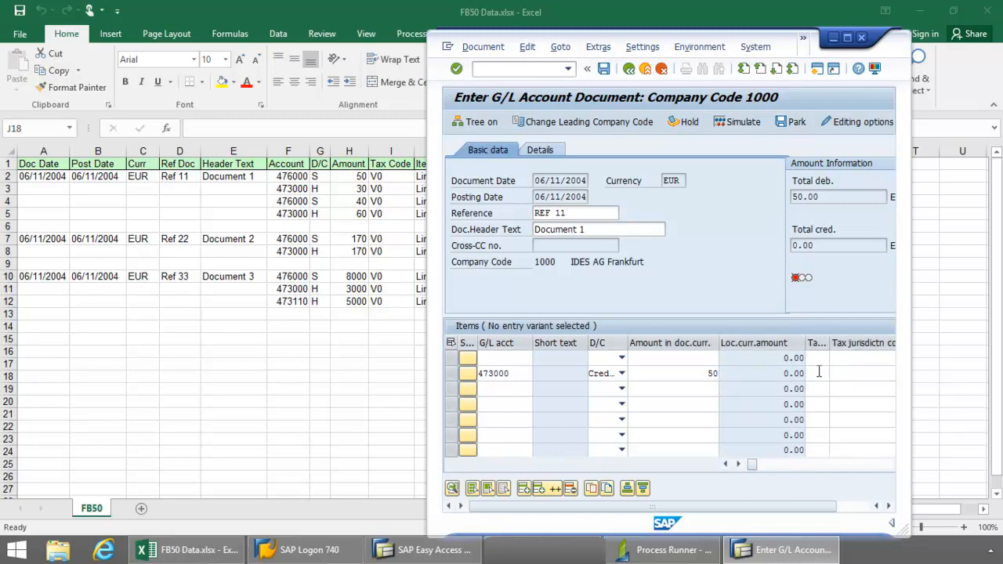
pyautogui.click(814, 374)
pyautogui.write('V0')
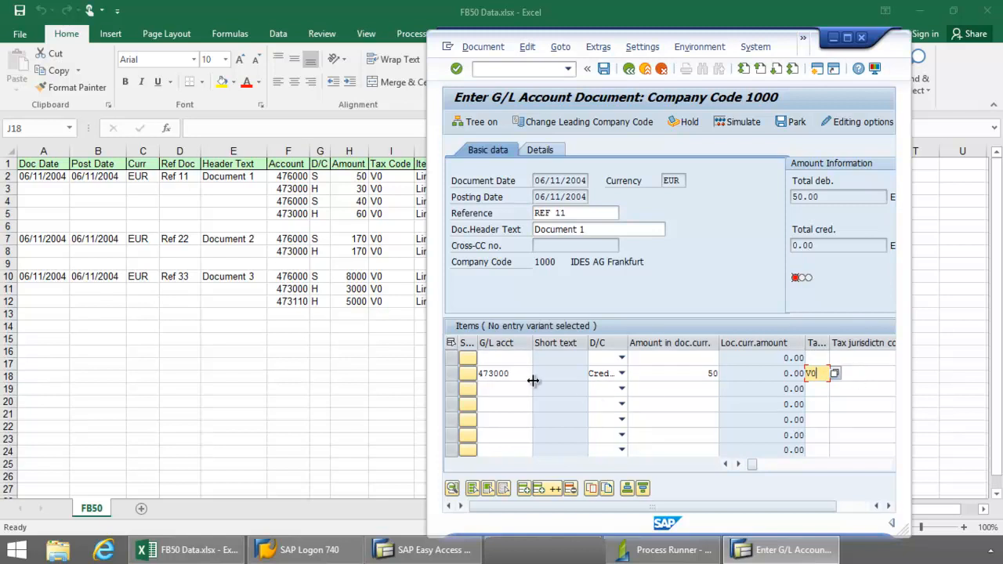
# Step: Mark the 473000 item row, advance to blank item rows, and save the G/L document to end the recording
pyautogui.click(453, 374)
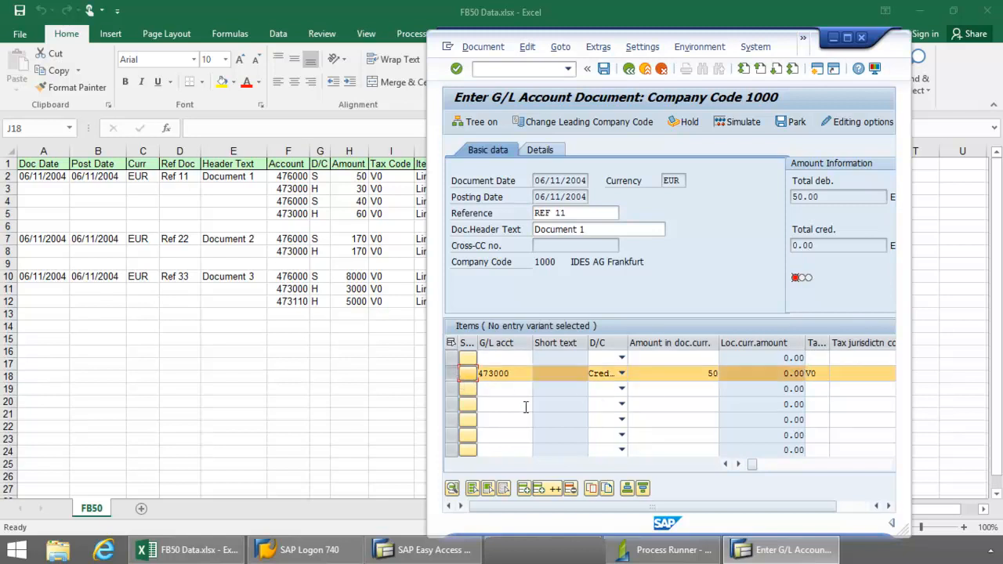
pyautogui.click(555, 491)
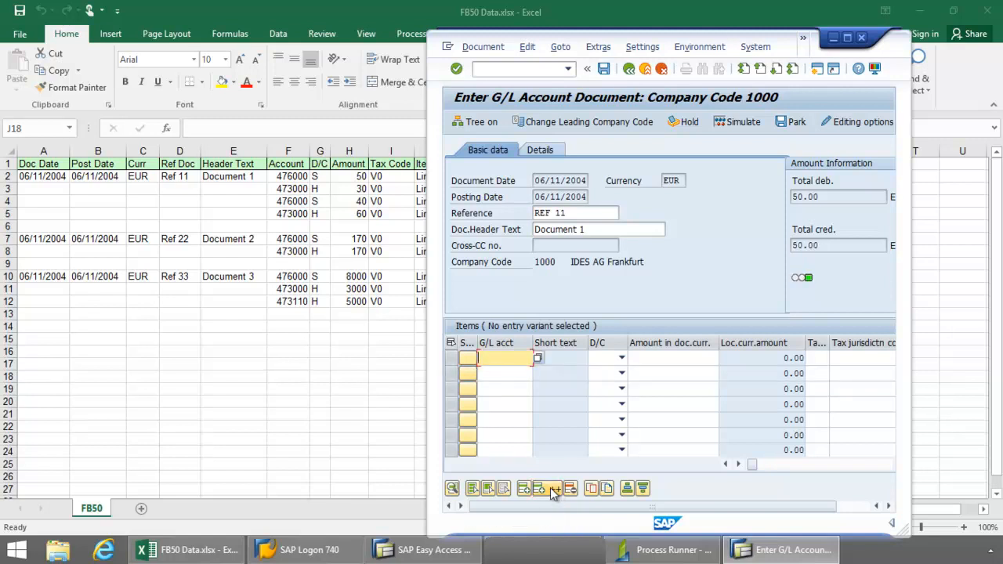
pyautogui.click(603, 69)
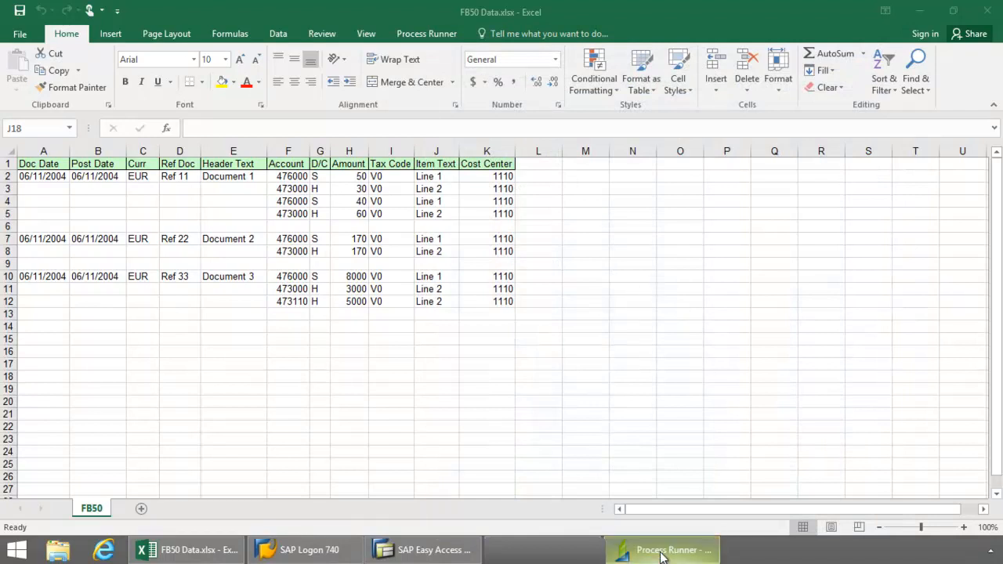
# Step: Return to Process Runner and create the process with transaction file name FB50, overwriting the existing file
pyautogui.click(631, 551)
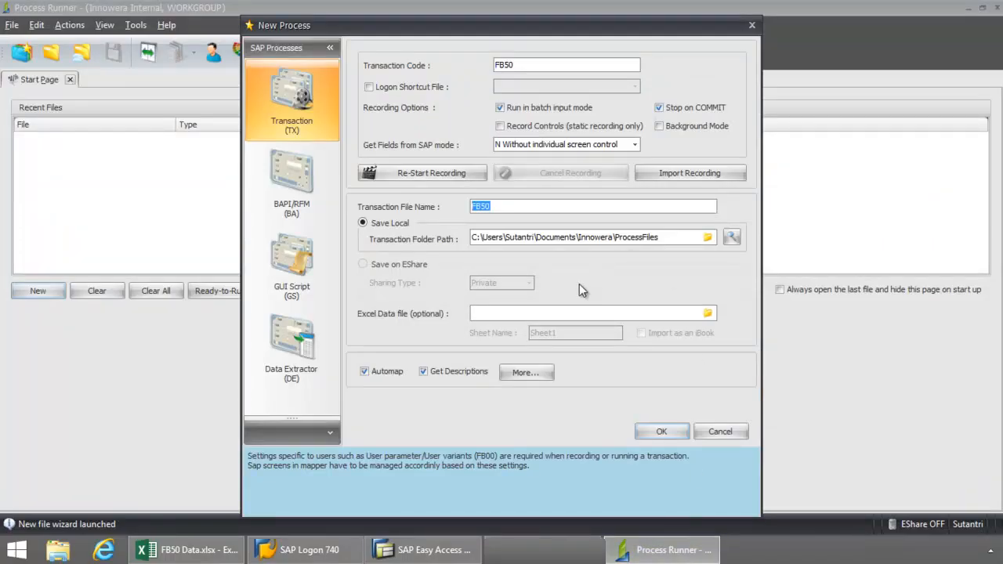
pyautogui.click(504, 206)
pyautogui.click(671, 432)
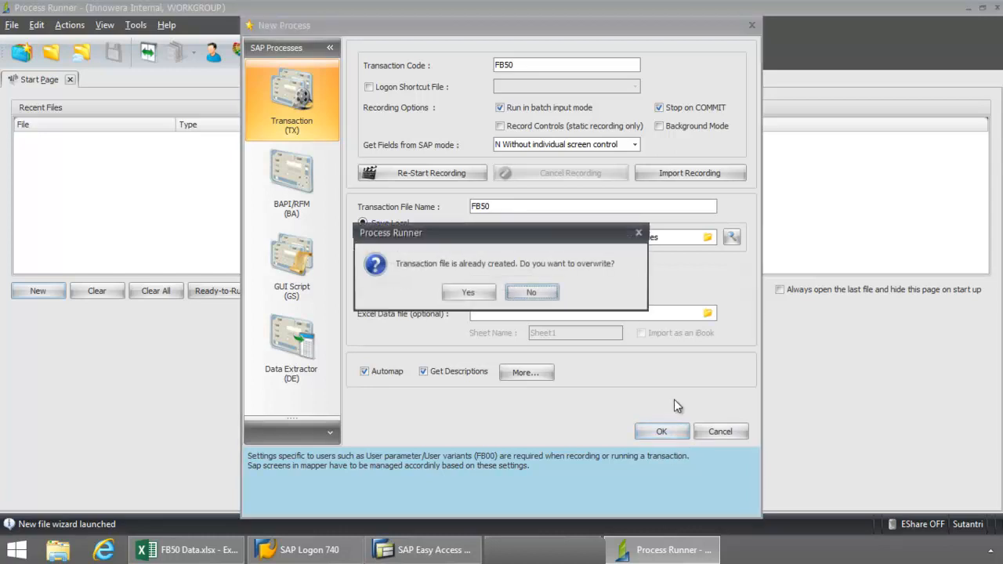
pyautogui.click(468, 292)
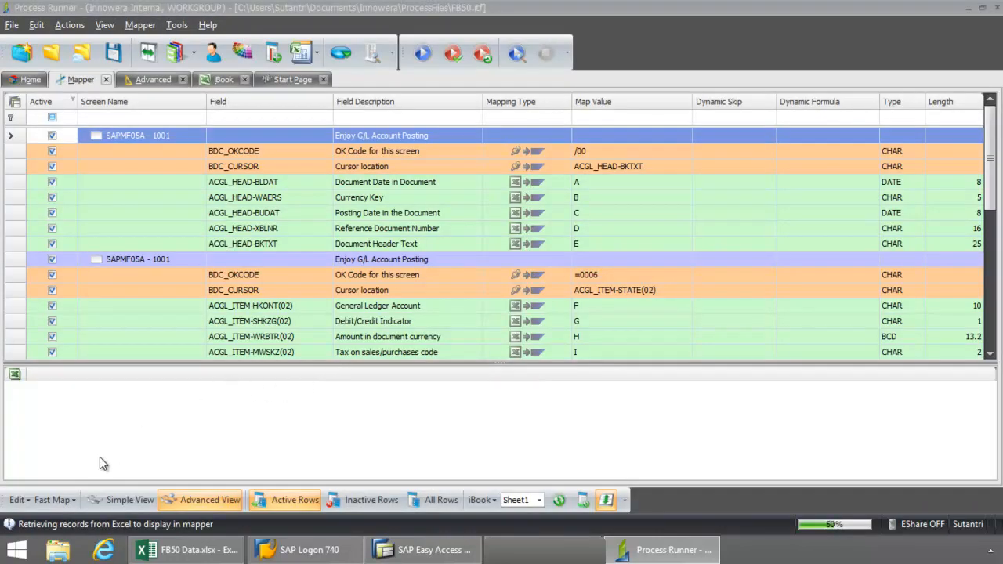
# Step: Show the mapper in Simple View and attach FB50 Data.xlsx from the Desktop as the external Excel data source
pyautogui.click(111, 500)
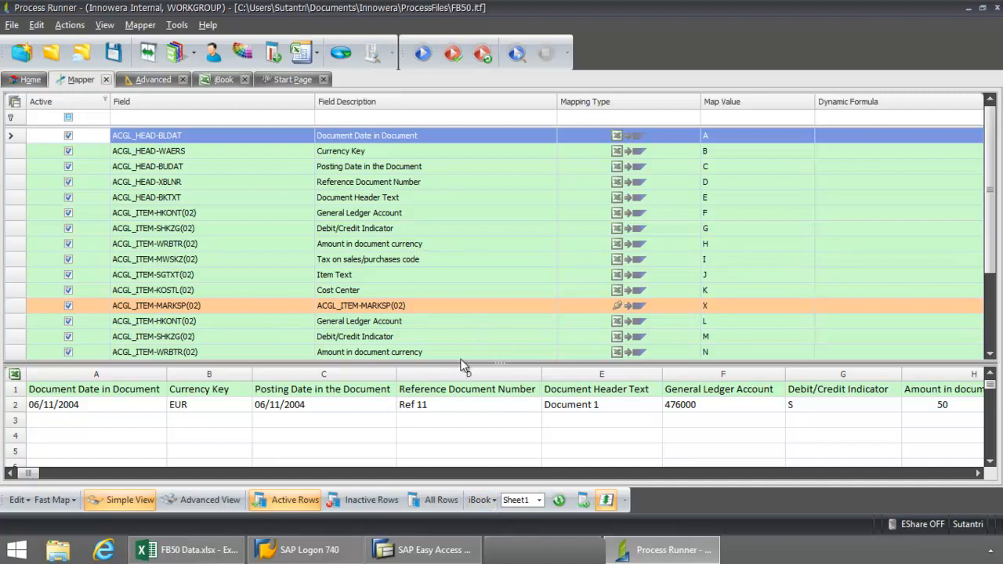
pyautogui.click(492, 501)
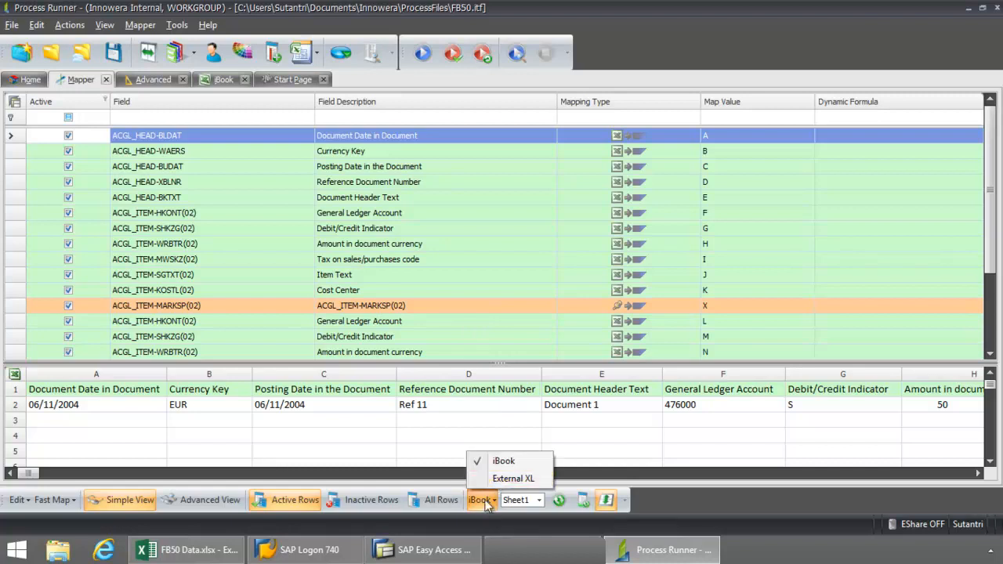
pyautogui.click(514, 479)
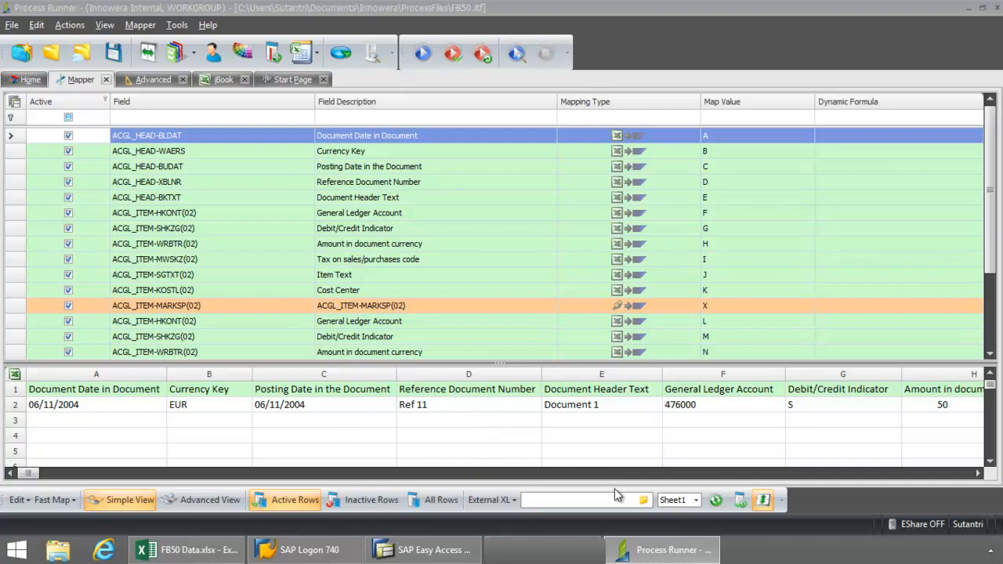
pyautogui.click(639, 502)
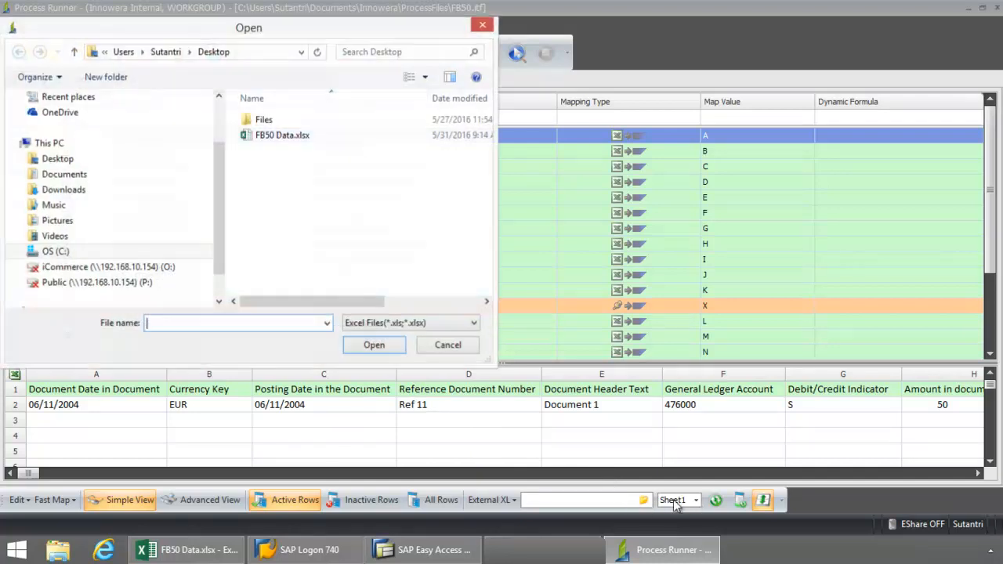
pyautogui.moveTo(340, 27); pyautogui.dragTo(509, 66)
pyautogui.click(450, 183)
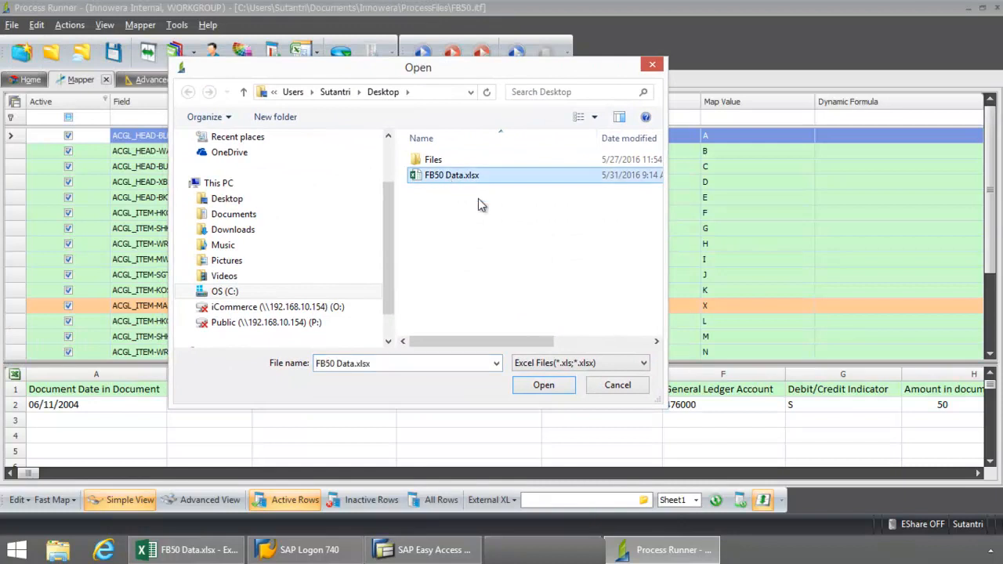
pyautogui.click(550, 387)
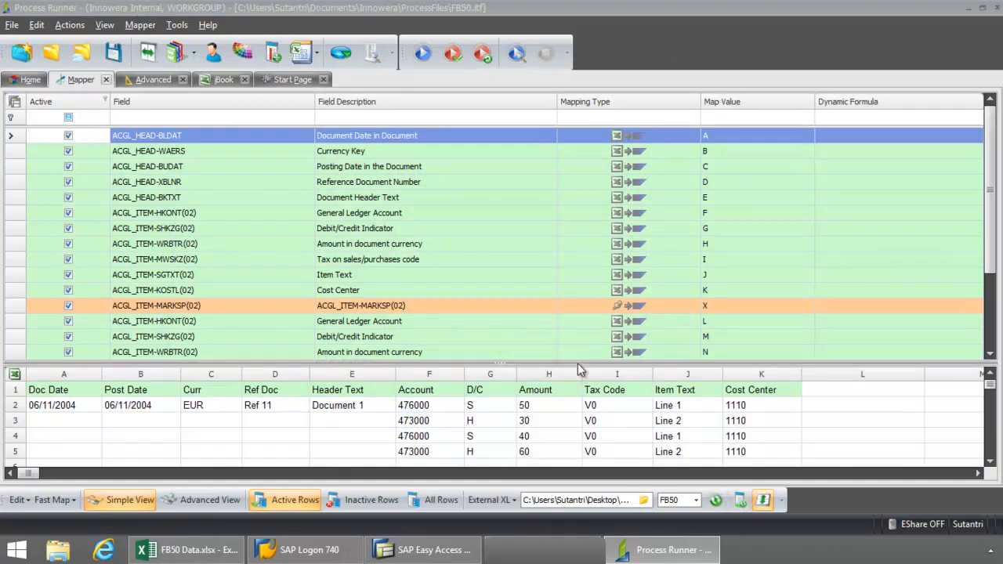
# Step: Enlarge the Excel preview and map Currency Key to column C, Posting Date to column B and Document Header Text to column E
pyautogui.moveTo(578, 360); pyautogui.dragTo(579, 347)
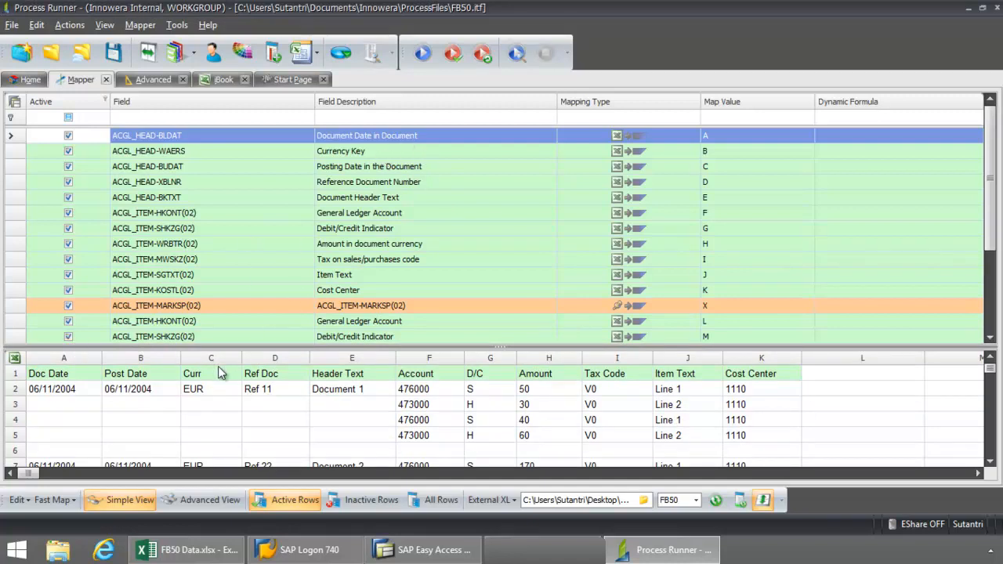
pyautogui.moveTo(217, 365); pyautogui.dragTo(419, 154)
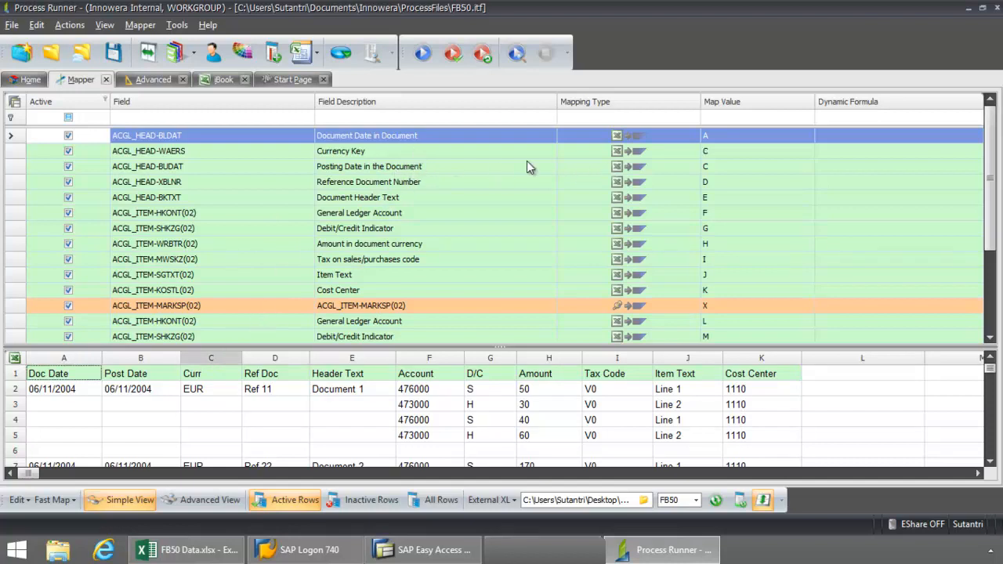
pyautogui.moveTo(150, 358); pyautogui.dragTo(517, 168)
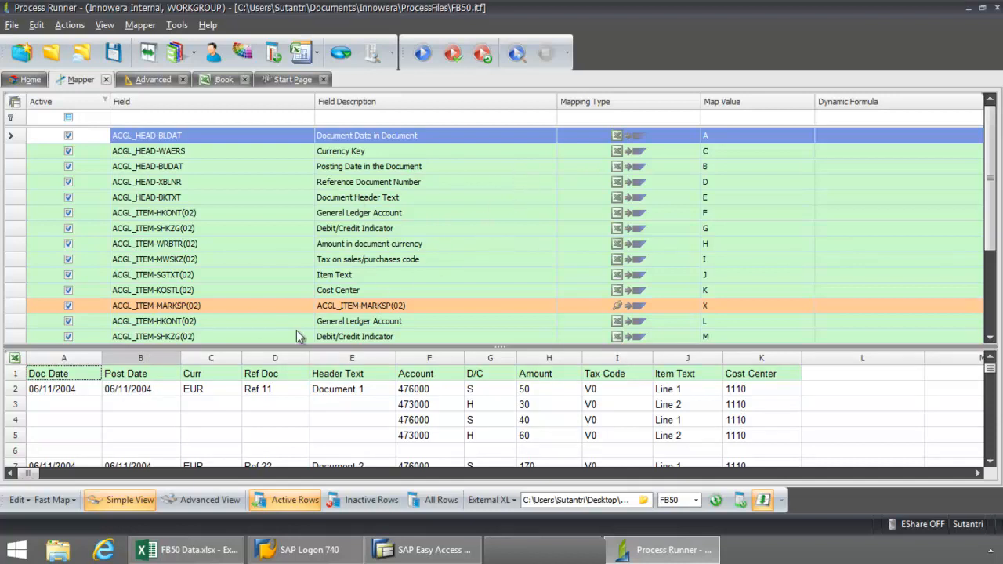
pyautogui.moveTo(284, 357); pyautogui.dragTo(451, 200)
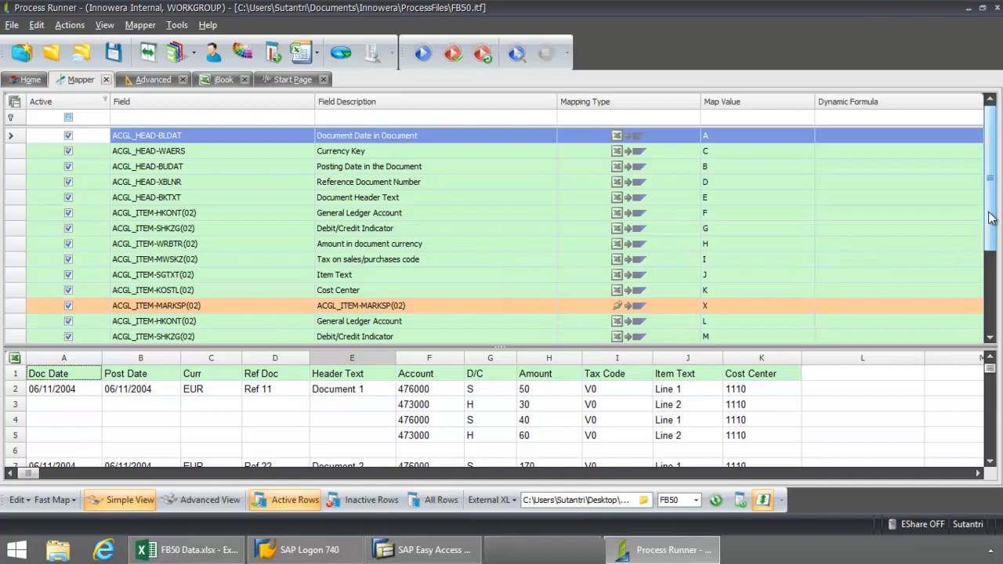
# Step: Review the remaining item field mappings and switch the mapper to Advanced View
pyautogui.moveTo(990, 218); pyautogui.dragTo(1002, 285)
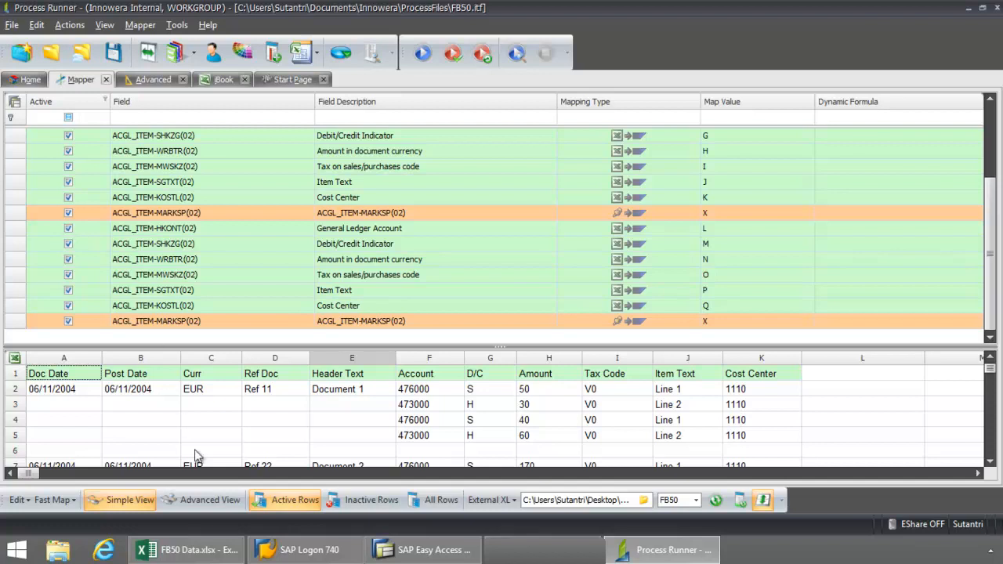
pyautogui.click(207, 500)
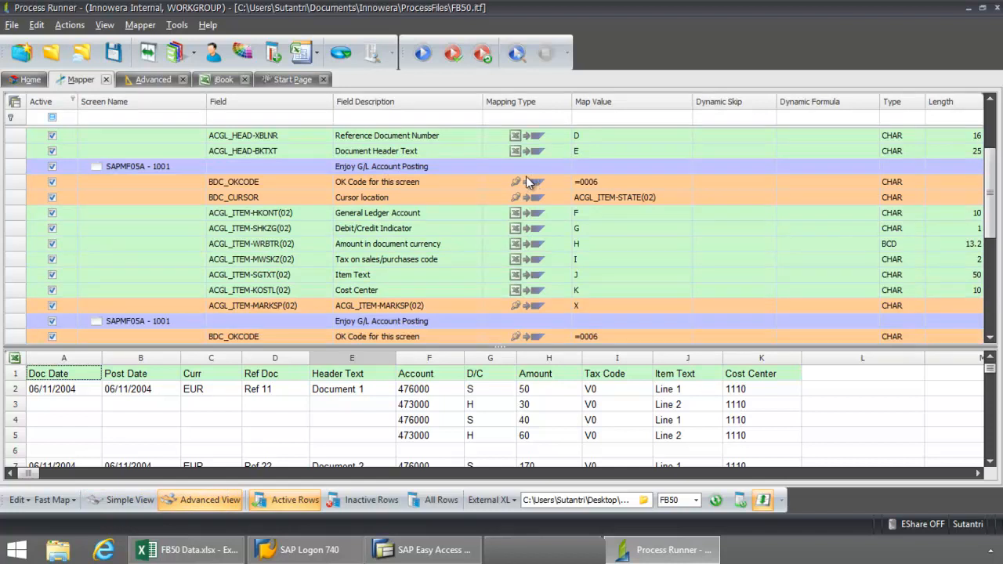
# Step: Review the recorded screens and fields in the mapper, showing all rows and returning to only the active rows
pyautogui.moveTo(994, 206); pyautogui.dragTo(1001, 258)
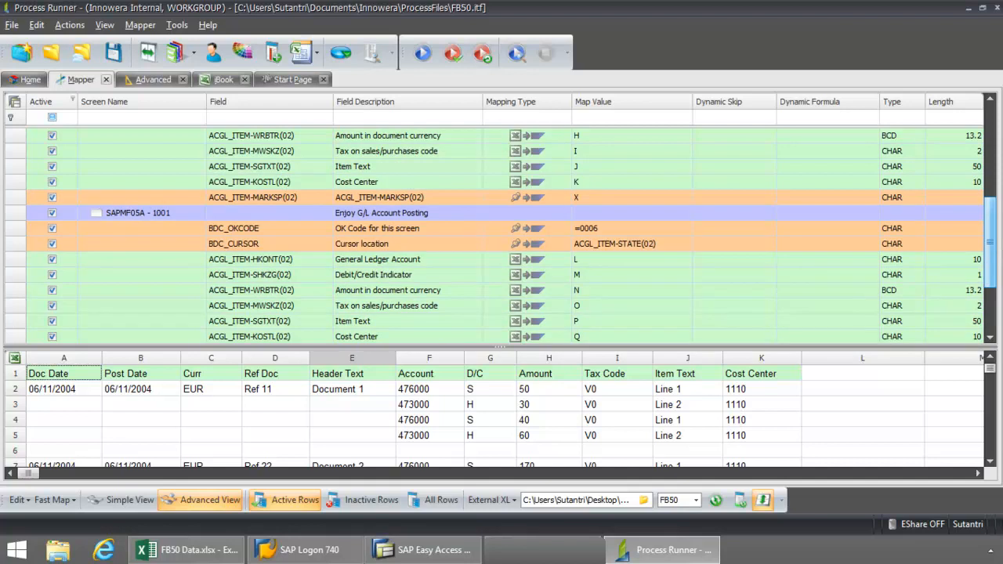
pyautogui.scroll(-3, 977, 257)
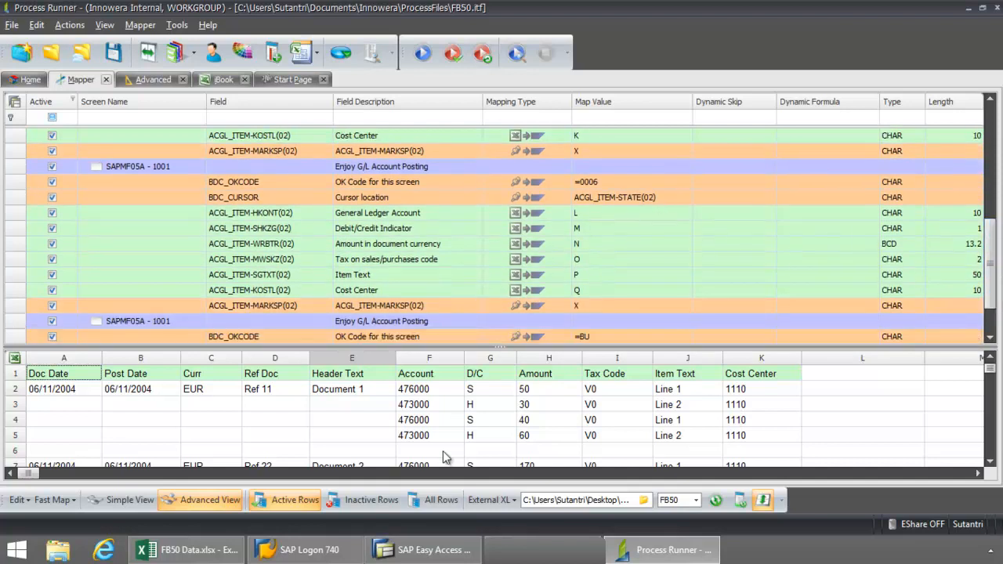
pyautogui.click(437, 506)
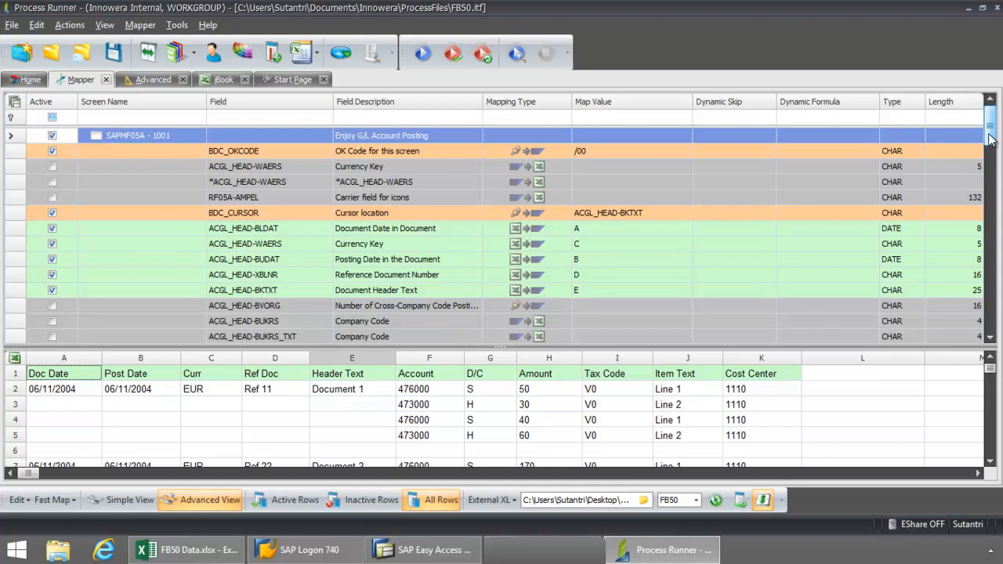
pyautogui.moveTo(989, 135); pyautogui.dragTo(990, 151)
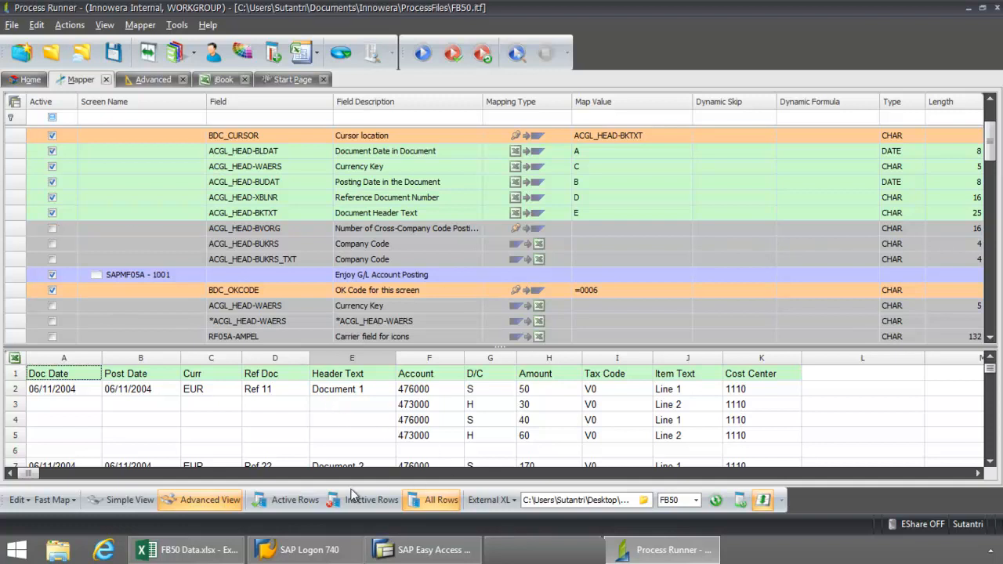
pyautogui.click(290, 500)
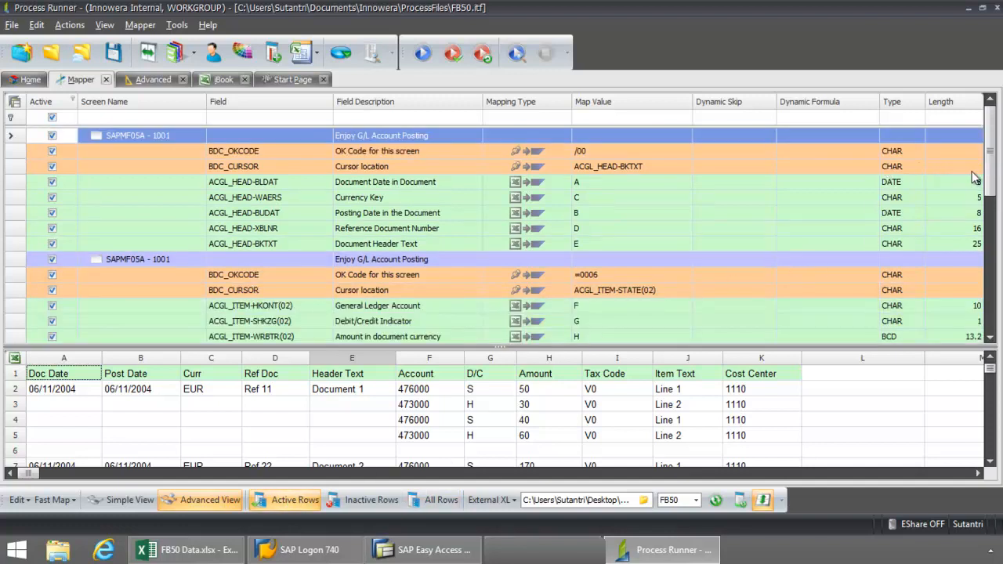
# Step: Deactivate the second line item screen and all its fields from BDC_OKCODE through ACGL_ITEM-MARKSP(02), and refresh the active rows
pyautogui.scroll(-1, 988, 188)
pyautogui.moveTo(988, 191); pyautogui.dragTo(989, 271)
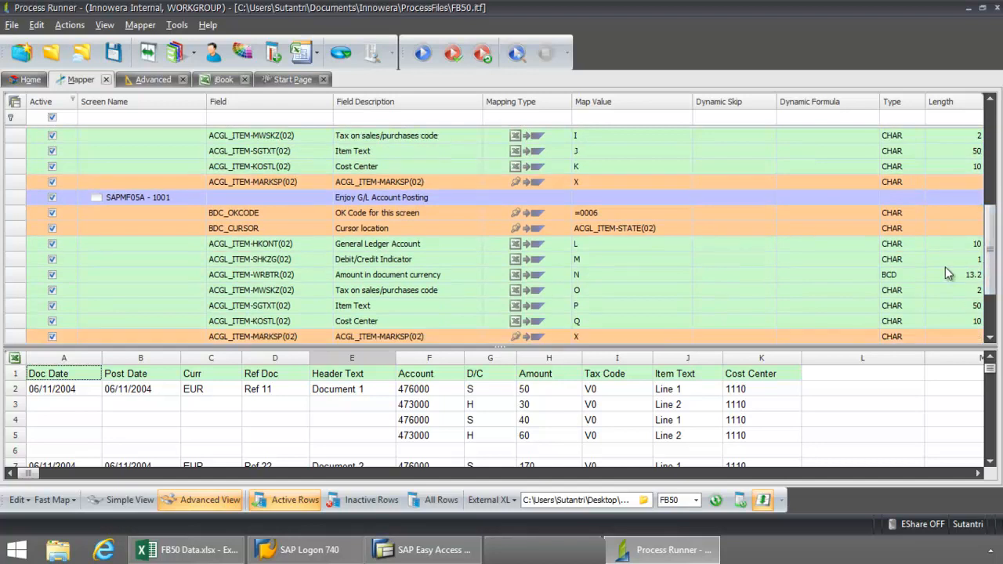
pyautogui.click(52, 199)
pyautogui.click(52, 198)
pyautogui.click(53, 214)
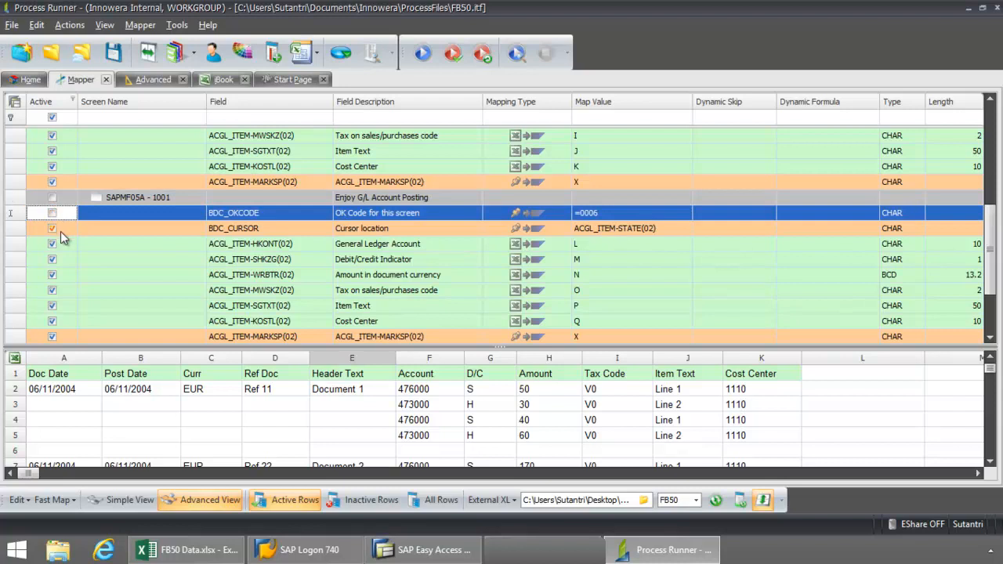
pyautogui.click(51, 228)
pyautogui.click(52, 228)
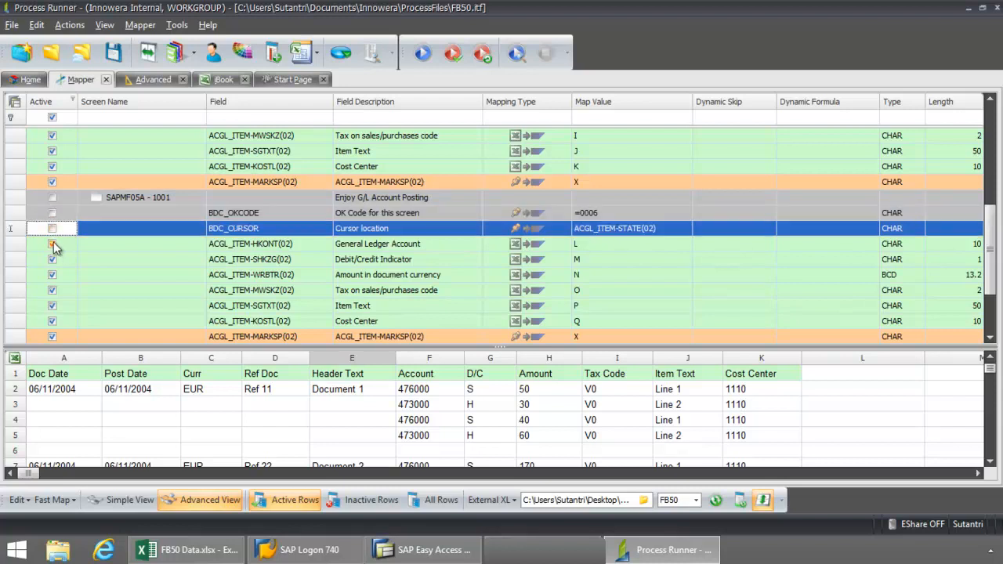
pyautogui.click(52, 243)
pyautogui.click(52, 244)
pyautogui.click(52, 259)
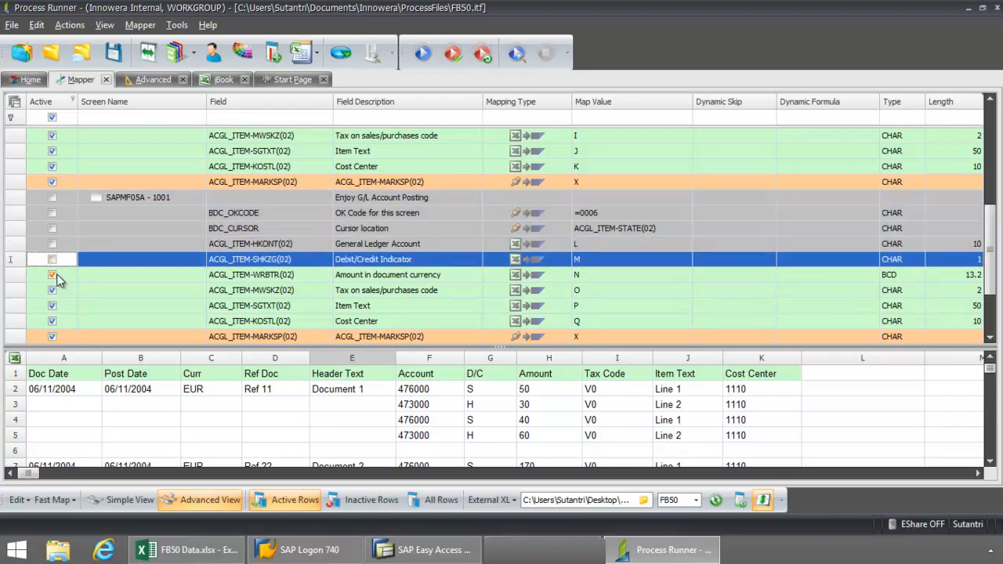
pyautogui.click(52, 275)
pyautogui.click(52, 274)
pyautogui.click(52, 290)
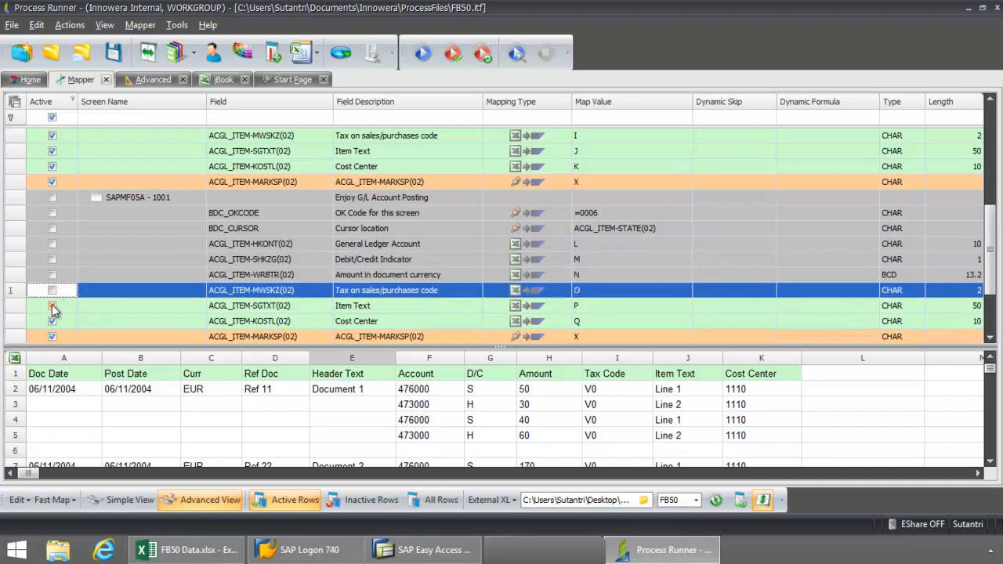
pyautogui.click(51, 306)
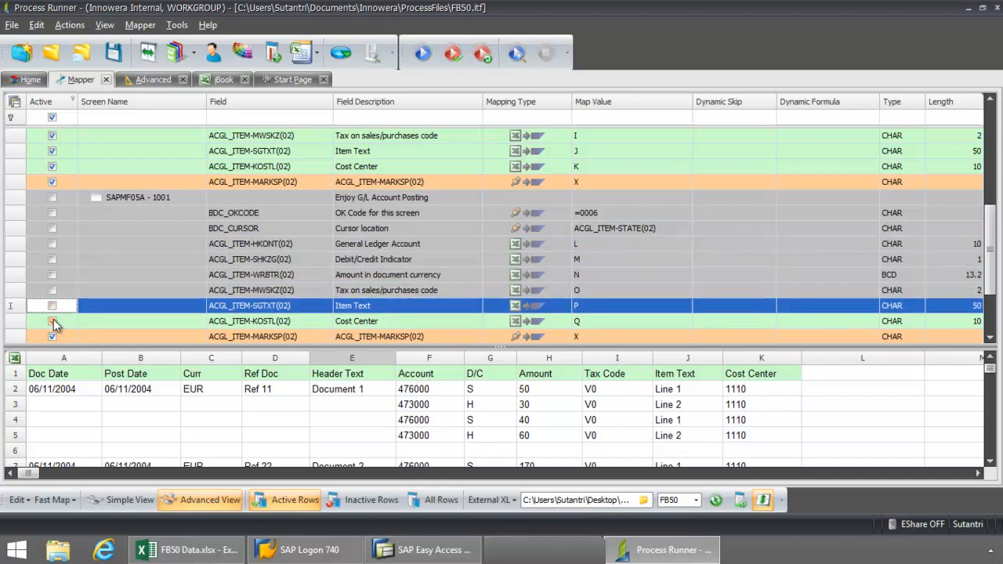
pyautogui.click(52, 321)
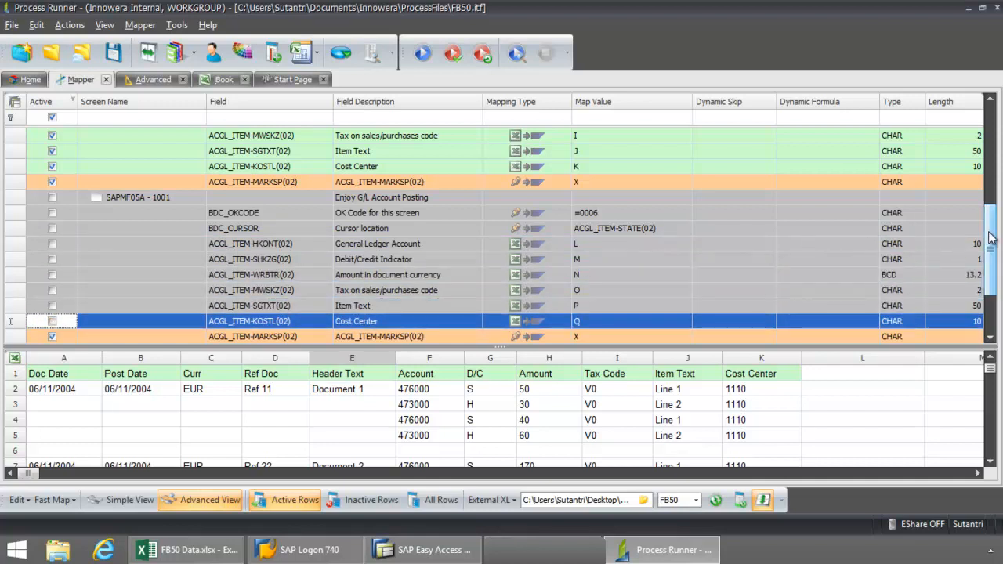
pyautogui.scroll(-2, 956, 259)
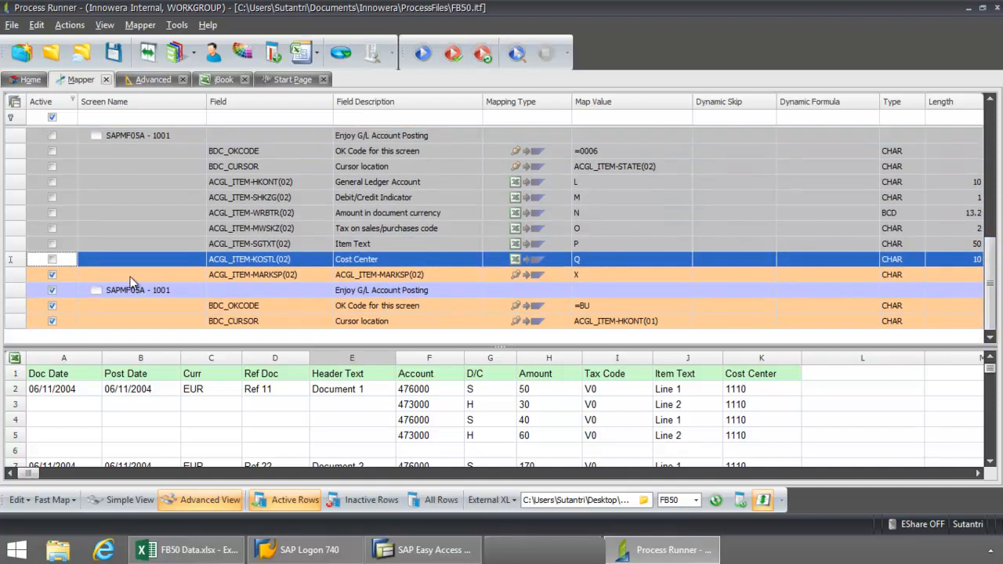
pyautogui.click(52, 275)
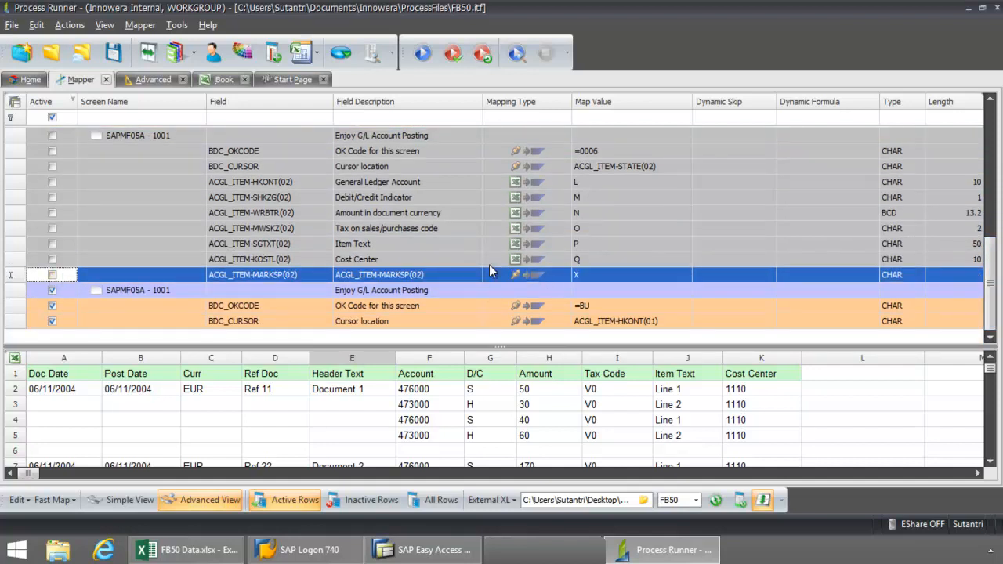
pyautogui.click(306, 504)
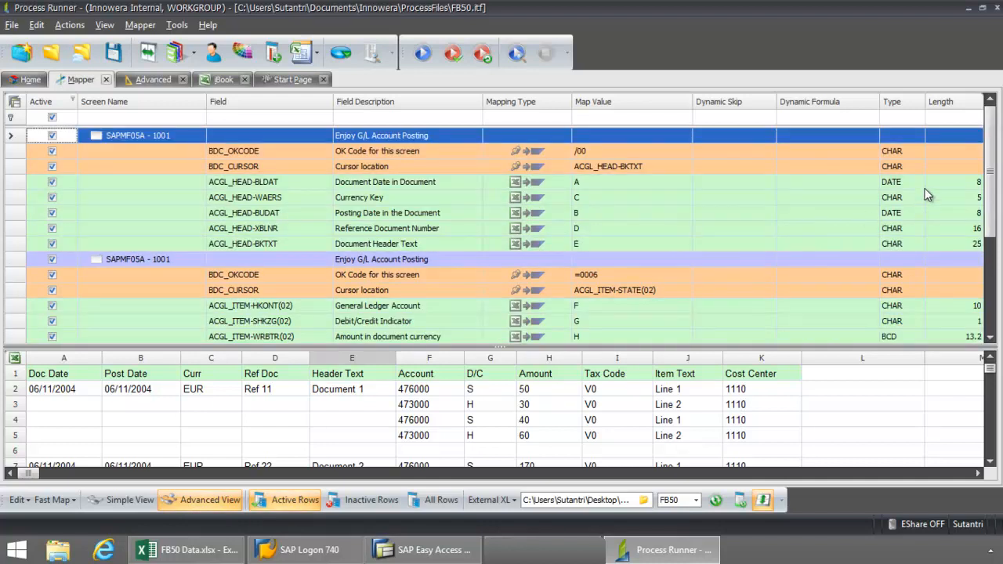
# Step: Insert a Start Loop at the remaining line item screen SAPMF05A - 1001 so the item fields mapped to columns F to K repeat
pyautogui.moveTo(991, 168); pyautogui.dragTo(999, 246)
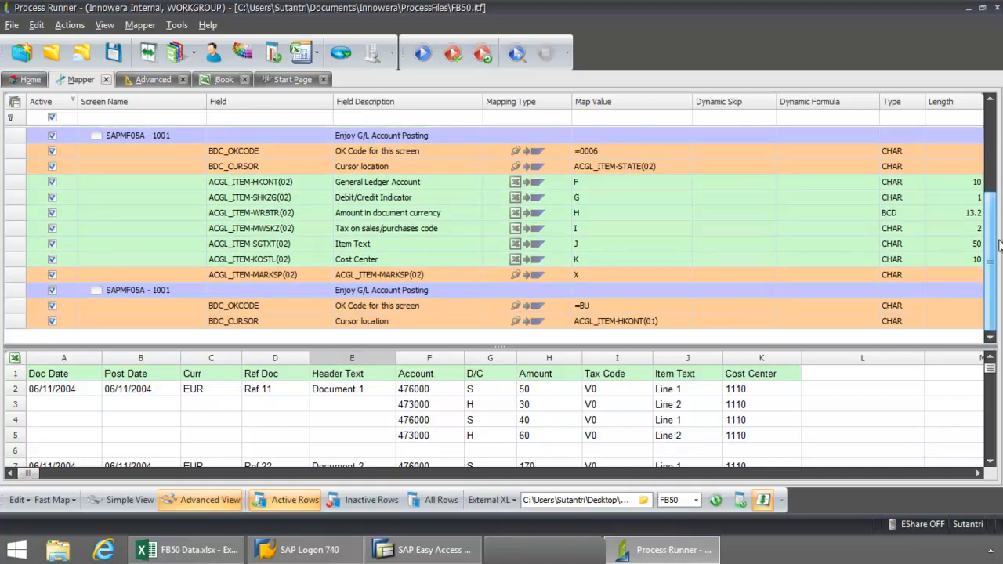
pyautogui.moveTo(992, 263); pyautogui.dragTo(991, 246)
pyautogui.click(199, 149)
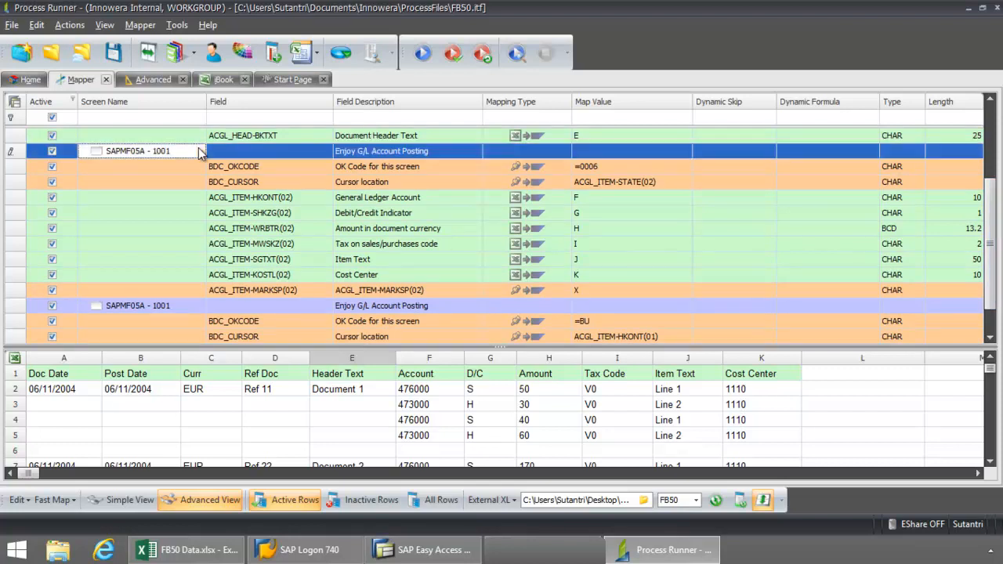
pyautogui.click(200, 152)
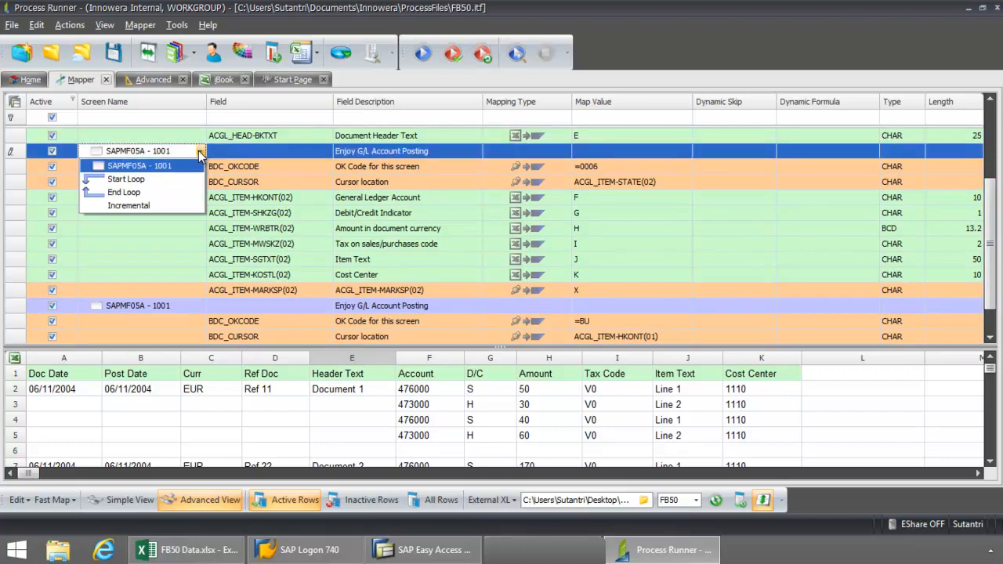
pyautogui.click(164, 181)
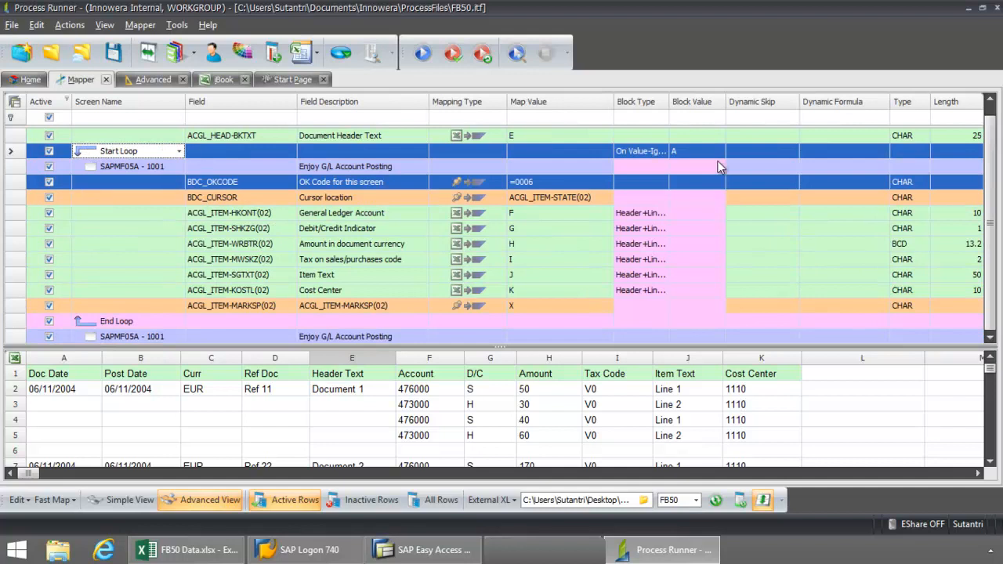
# Step: Examine the rows enclosed by the loop and the block type options and block value on the Start Loop row
pyautogui.scroll(1, 994, 240)
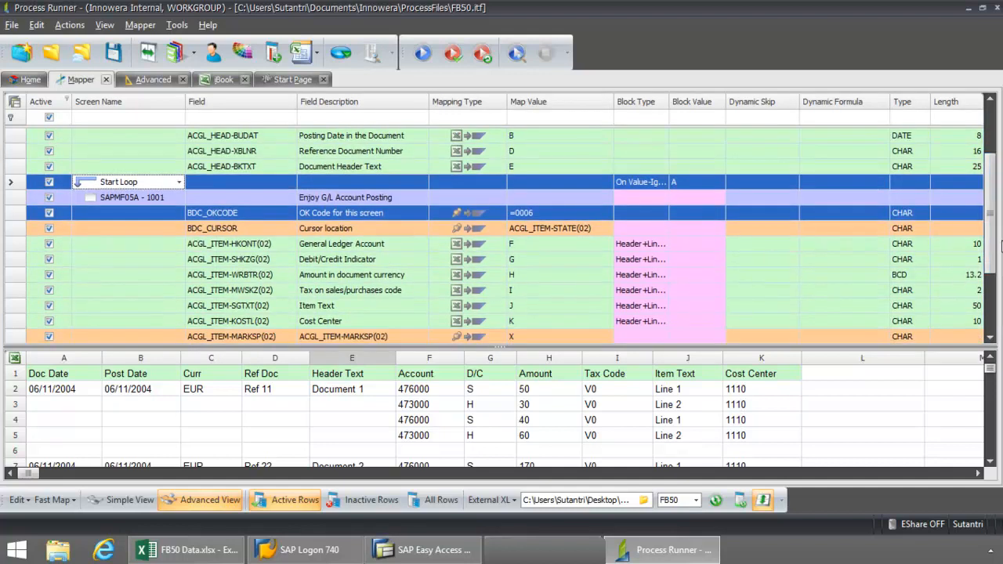
pyautogui.scroll(-3, 991, 235)
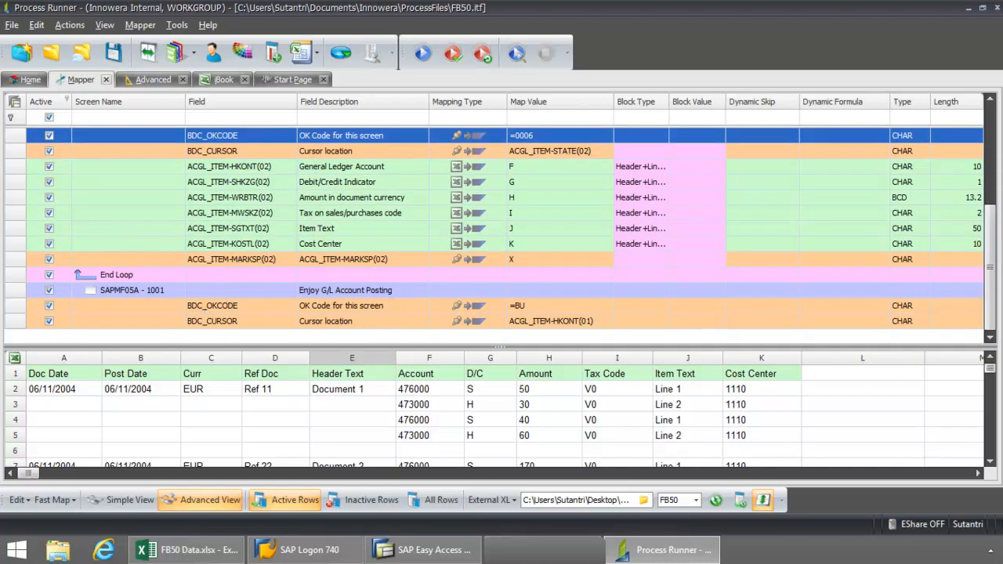
pyautogui.scroll(2, 998, 231)
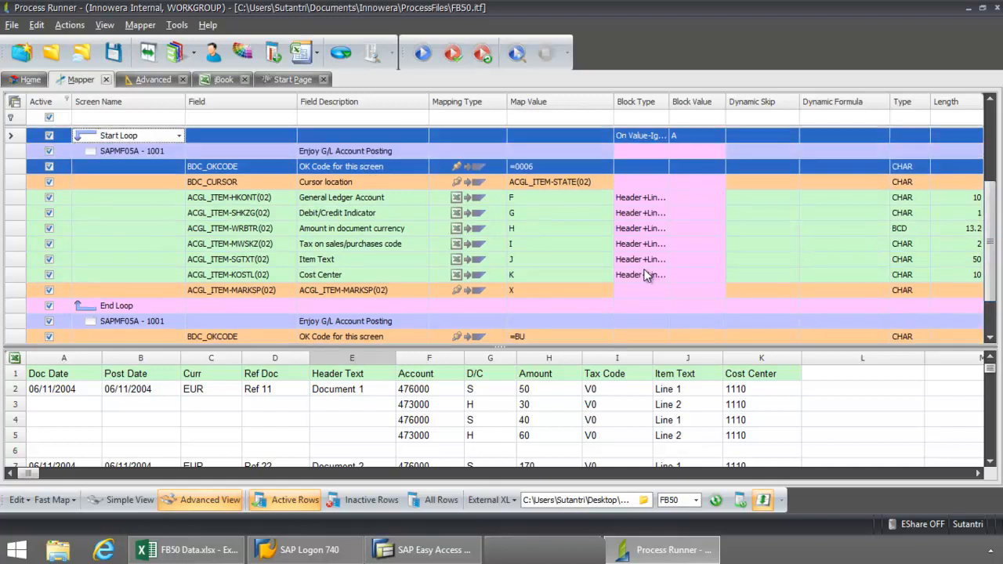
pyautogui.click(670, 137)
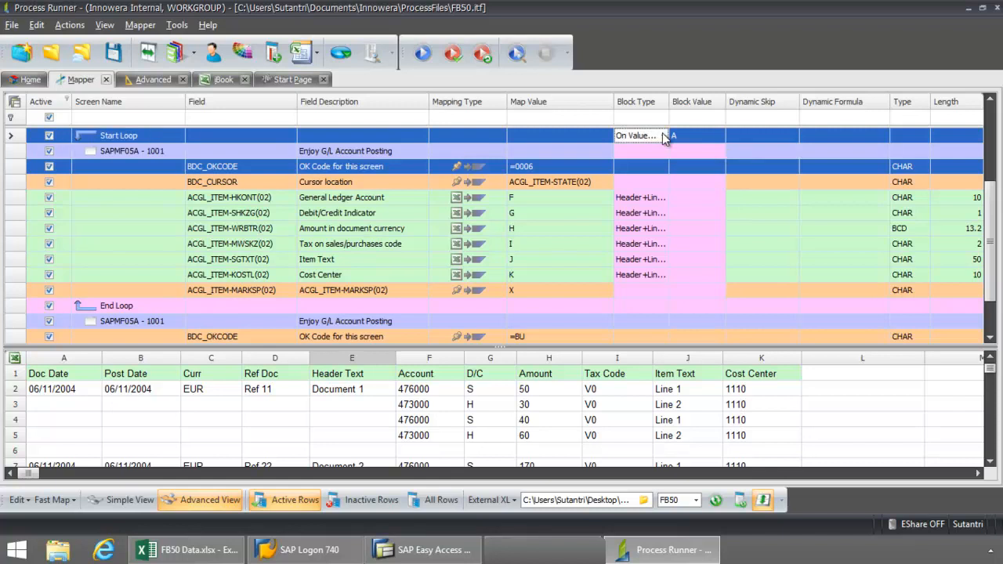
pyautogui.click(664, 137)
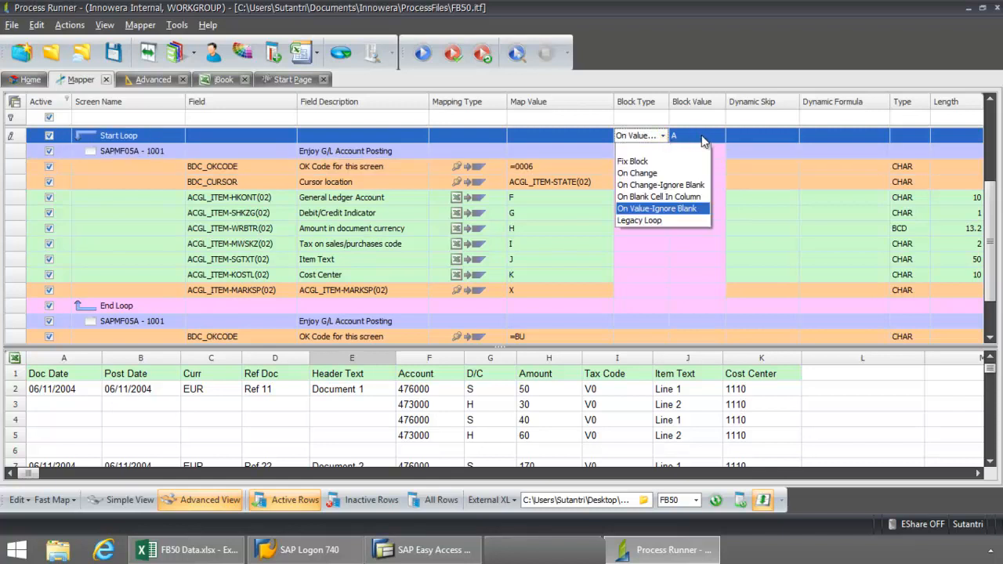
pyautogui.click(662, 136)
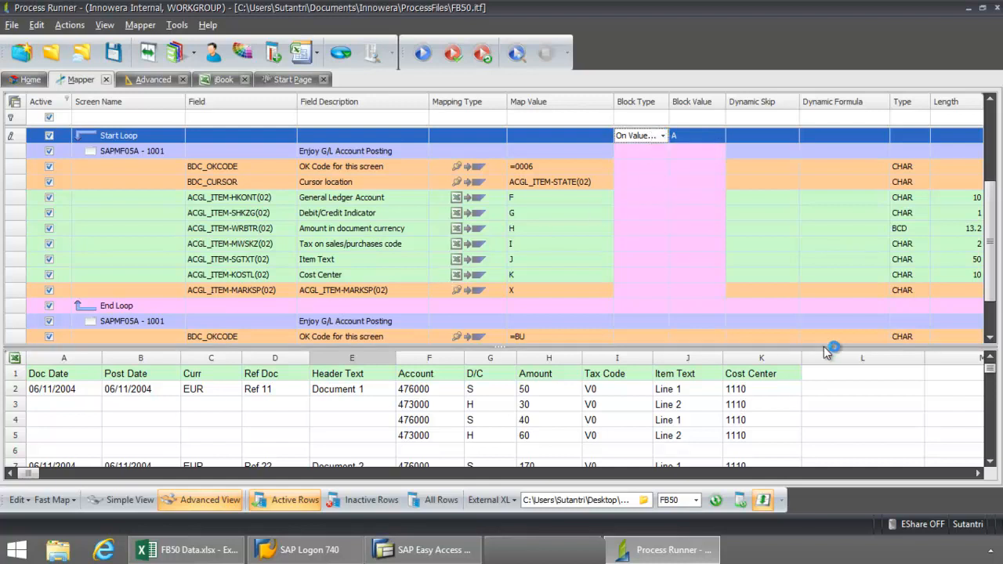
pyautogui.moveTo(989, 273); pyautogui.dragTo(990, 282)
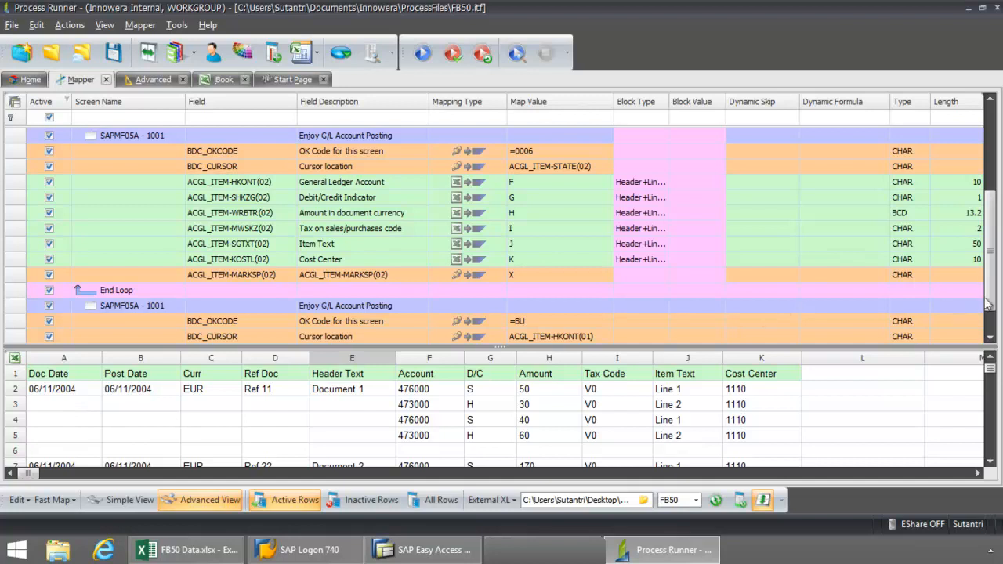
pyautogui.moveTo(991, 296); pyautogui.dragTo(991, 304)
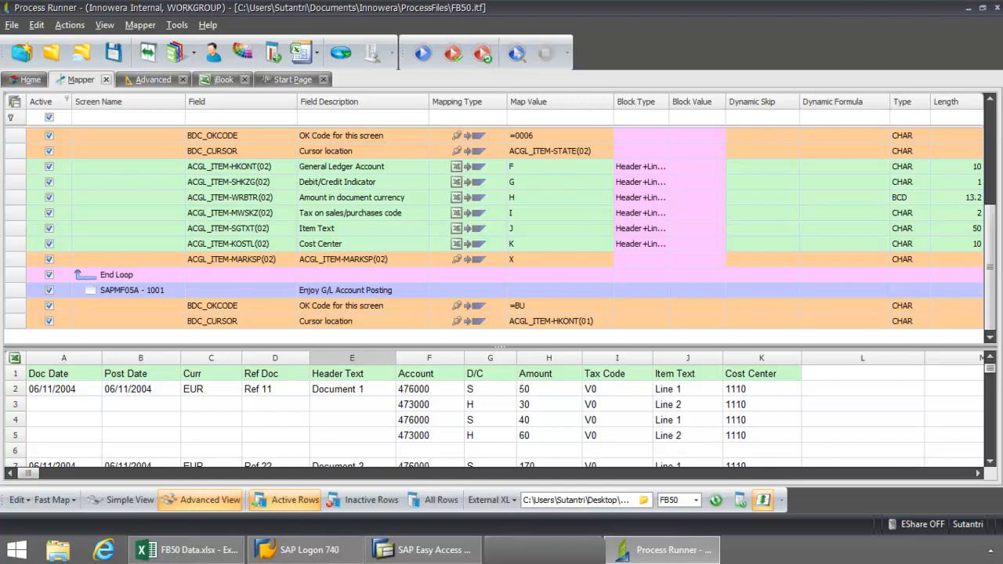
pyautogui.scroll(1, 993, 293)
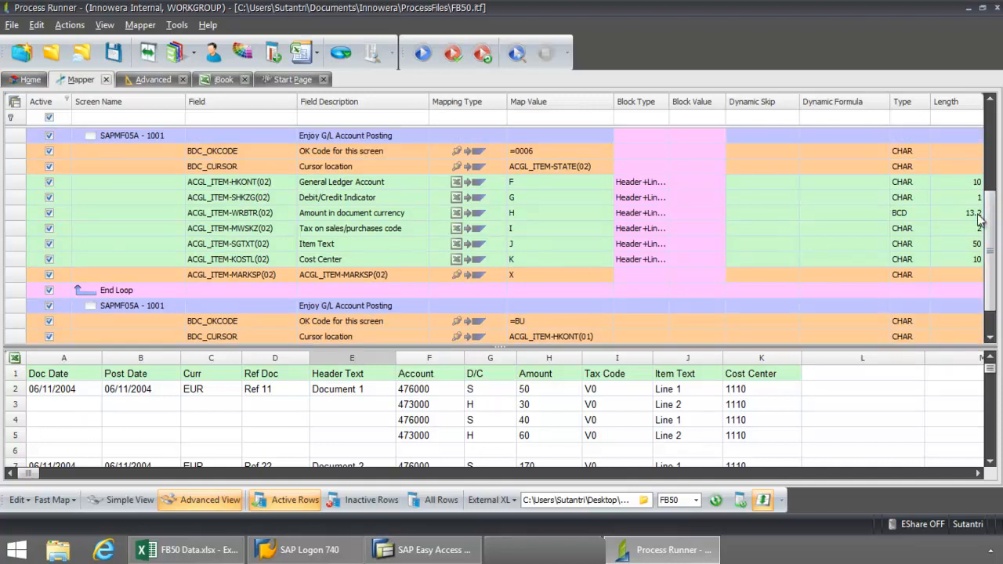
pyautogui.scroll(2, 873, 173)
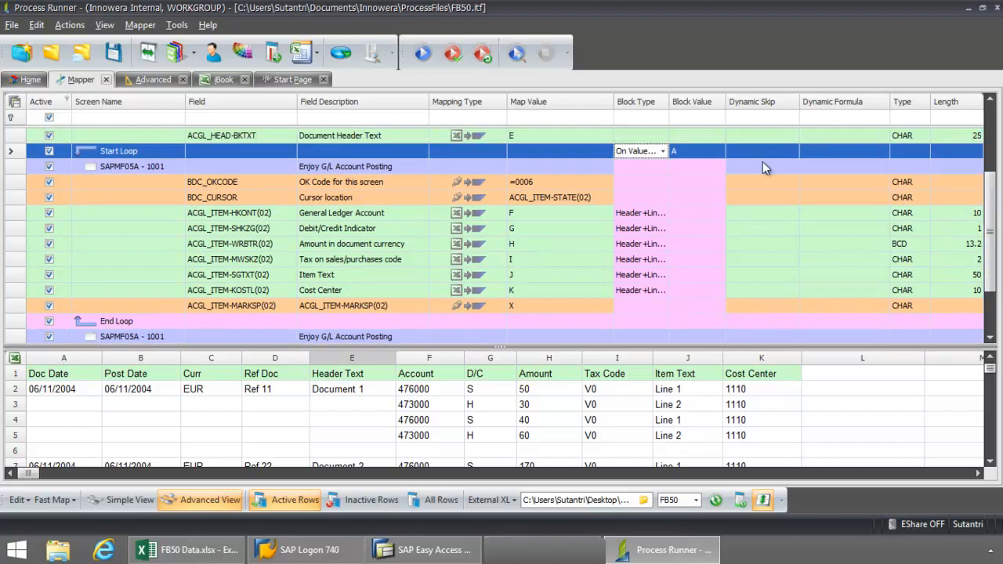
pyautogui.click(664, 151)
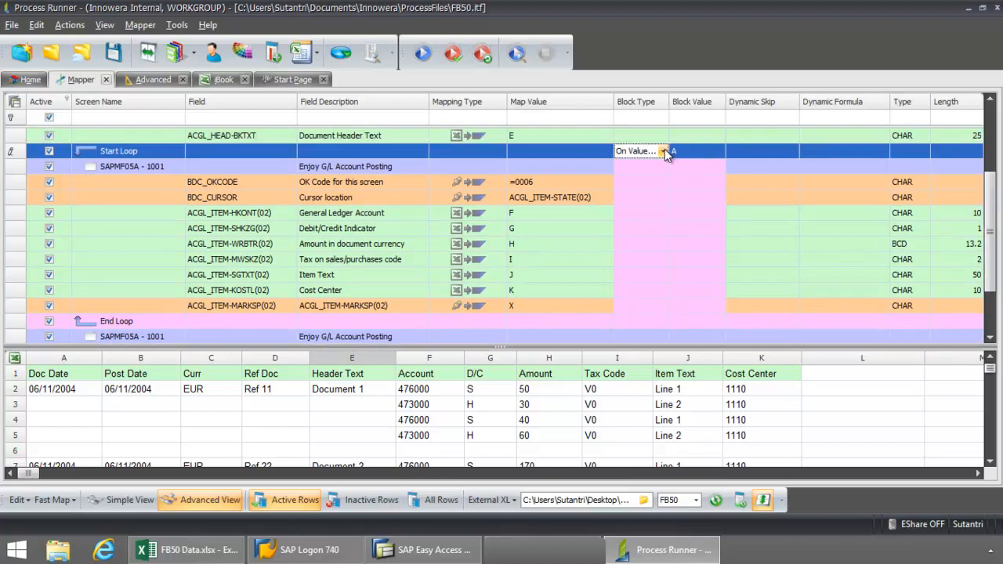
pyautogui.click(664, 151)
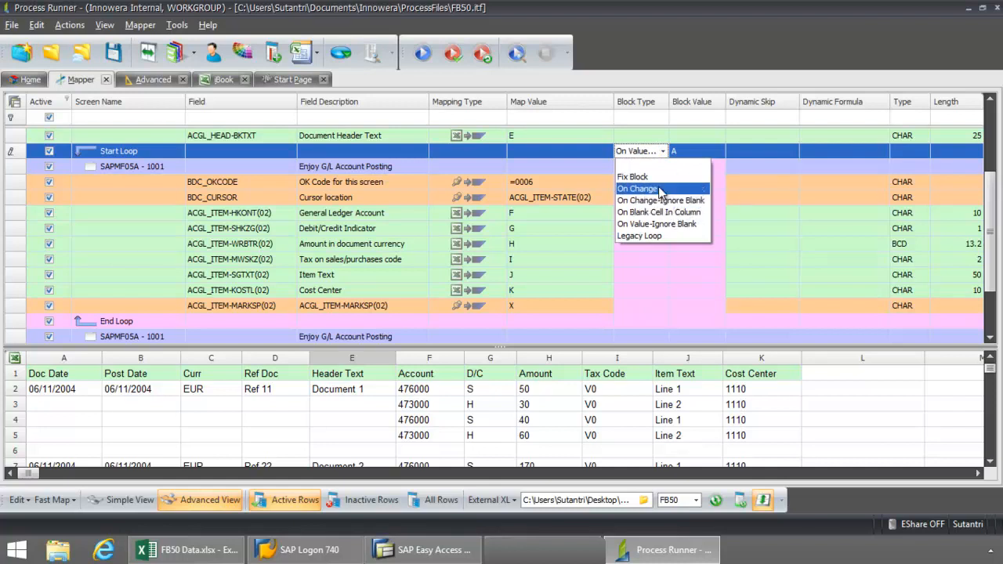
pyautogui.click(697, 152)
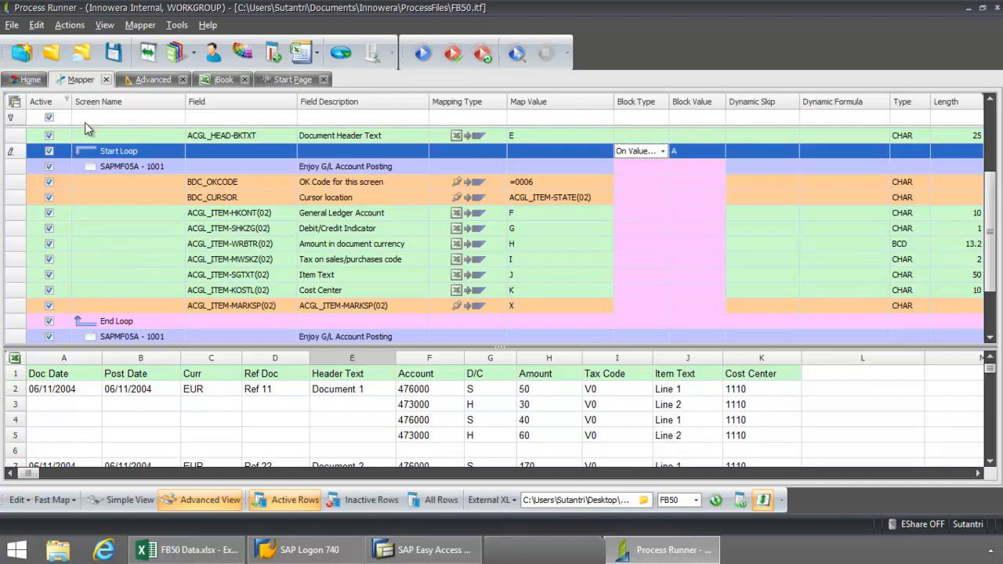
# Step: Save the FB50 process file and run the upload against SAP with the end row set to 5000
pyautogui.click(114, 54)
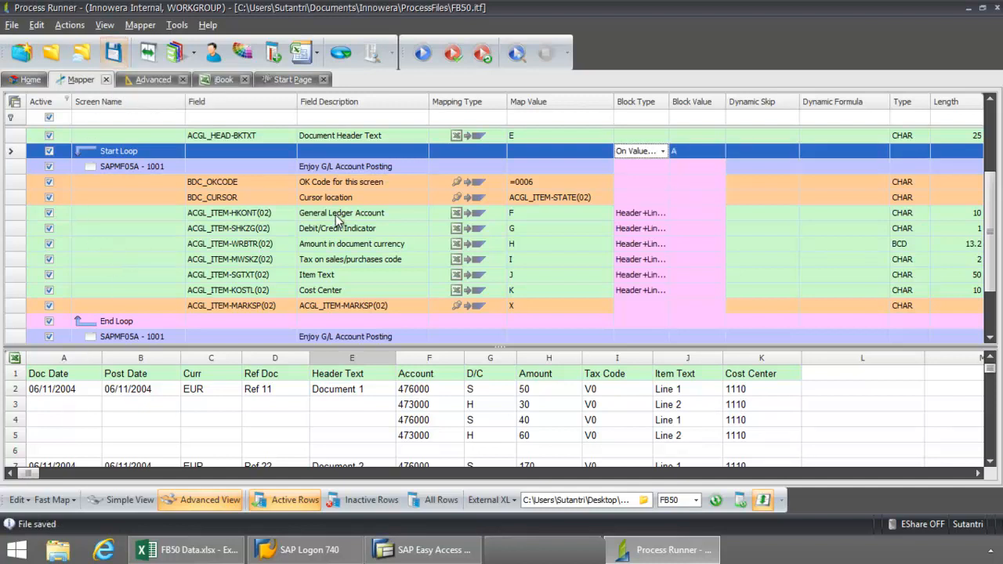
pyautogui.click(32, 81)
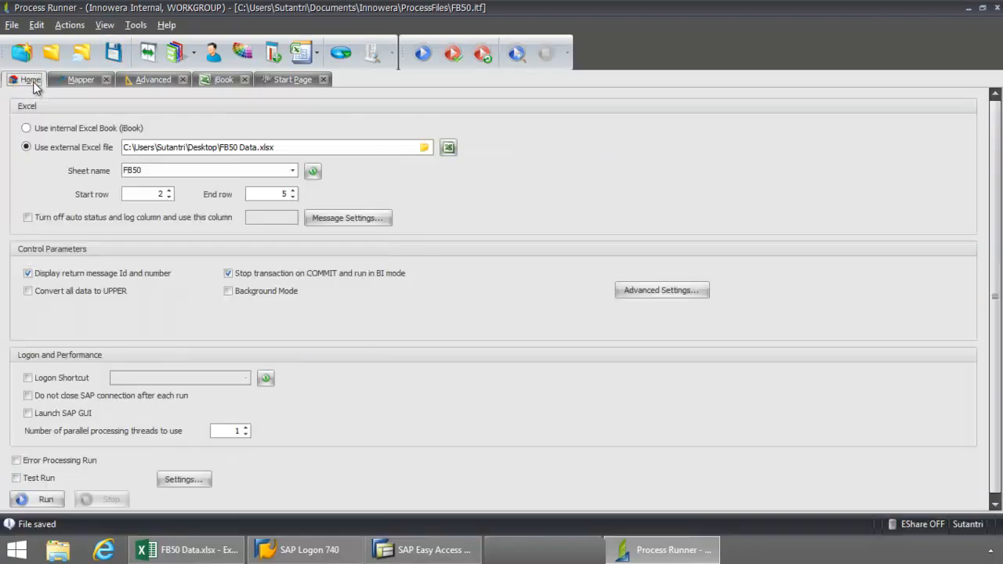
pyautogui.click(284, 195)
pyautogui.write('5000')
pyautogui.click(422, 52)
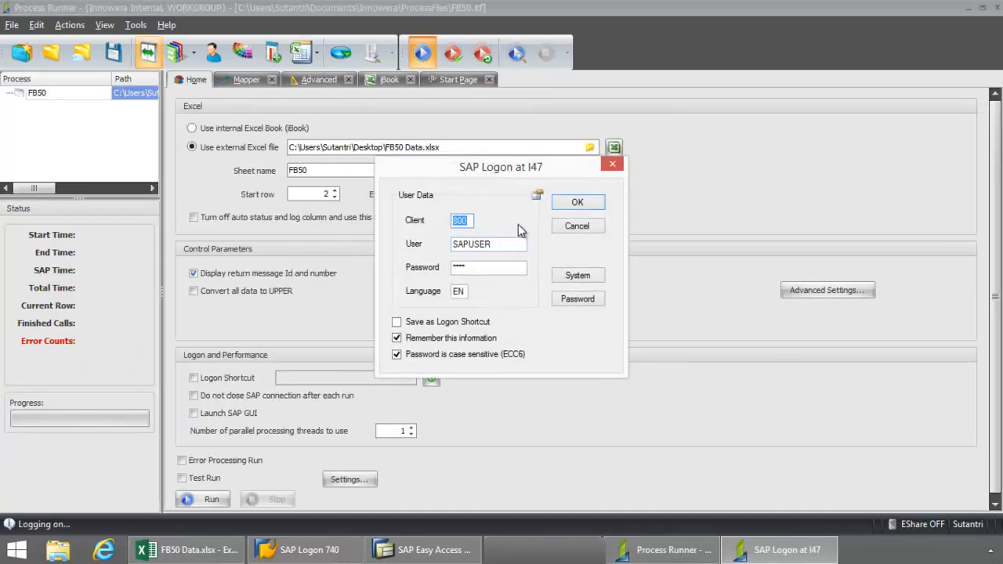
pyautogui.click(560, 204)
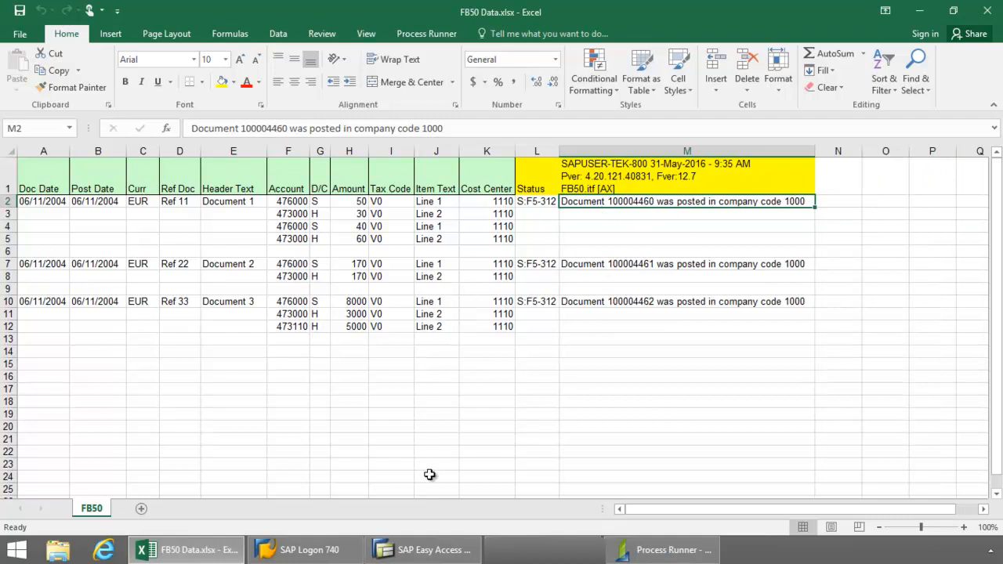
# Step: Switch to SAP and display the first posted document in transaction FB03 for company code 1000 and fiscal year 2004
pyautogui.click(443, 550)
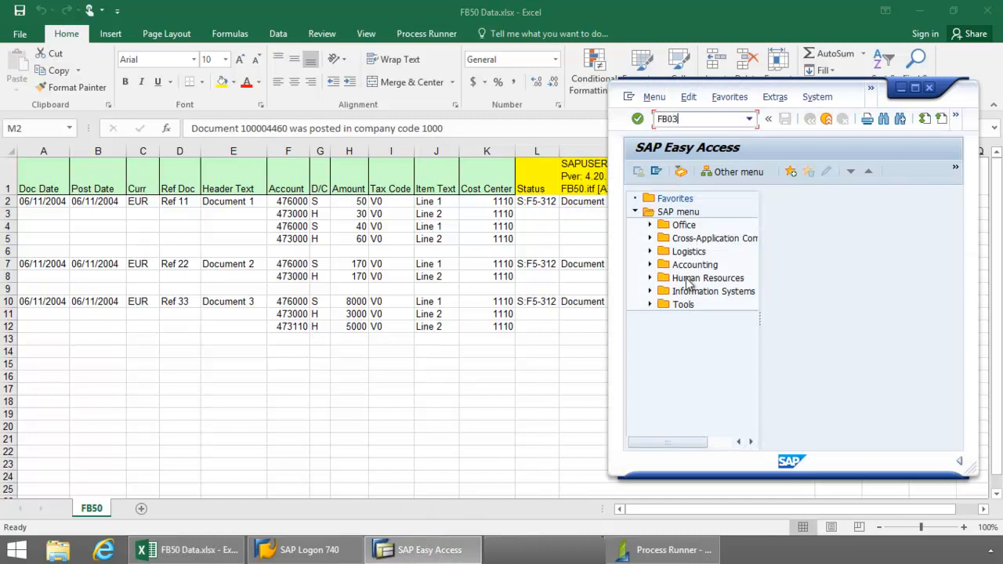
pyautogui.press('Return')
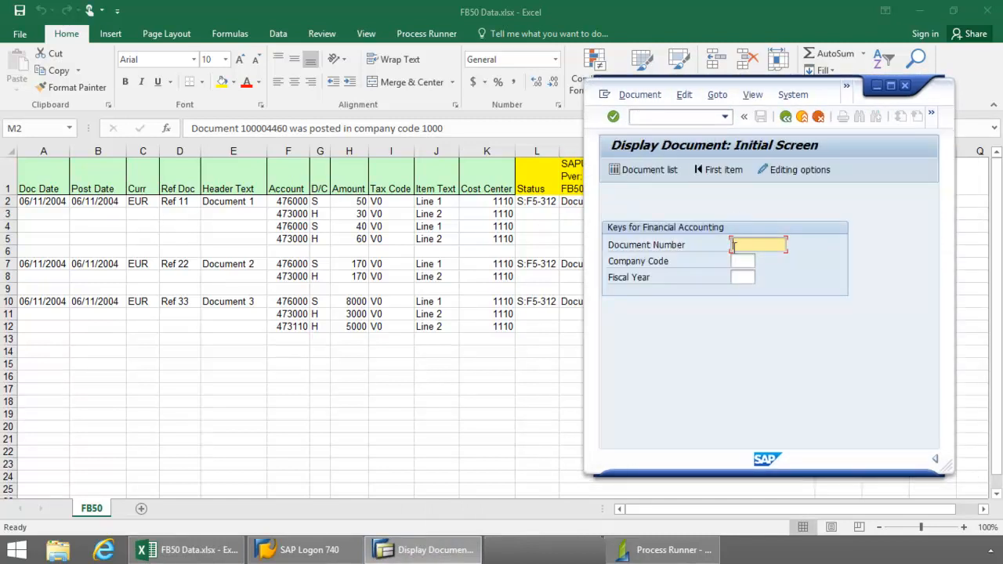
pyautogui.write('1')
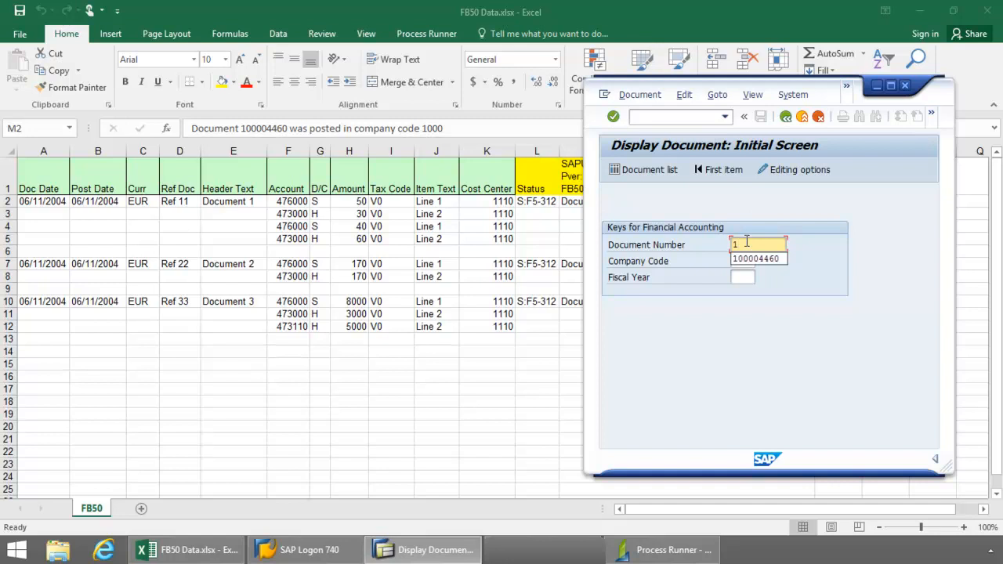
pyautogui.click(759, 260)
pyautogui.press('Tab')
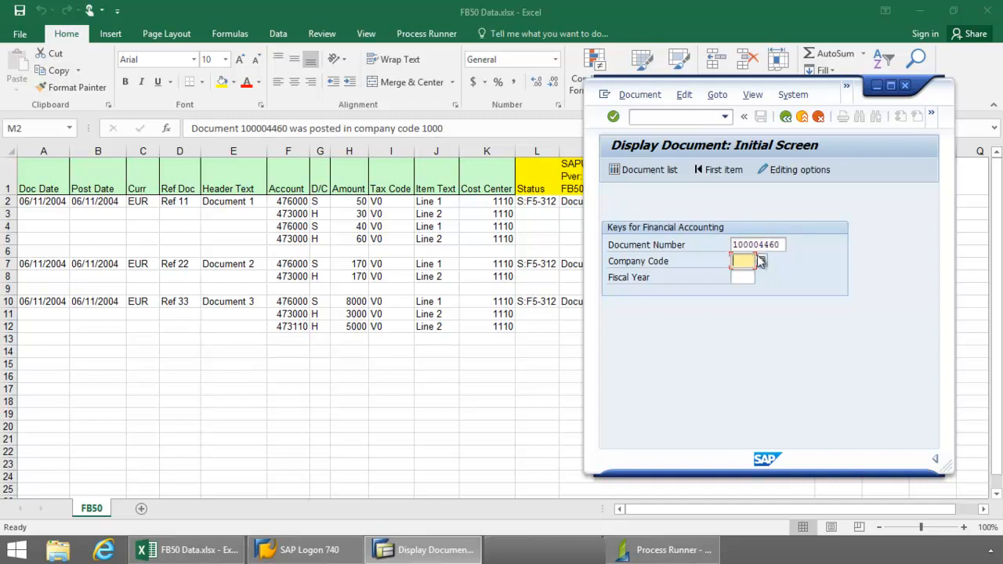
pyautogui.click(745, 276)
pyautogui.write('2004')
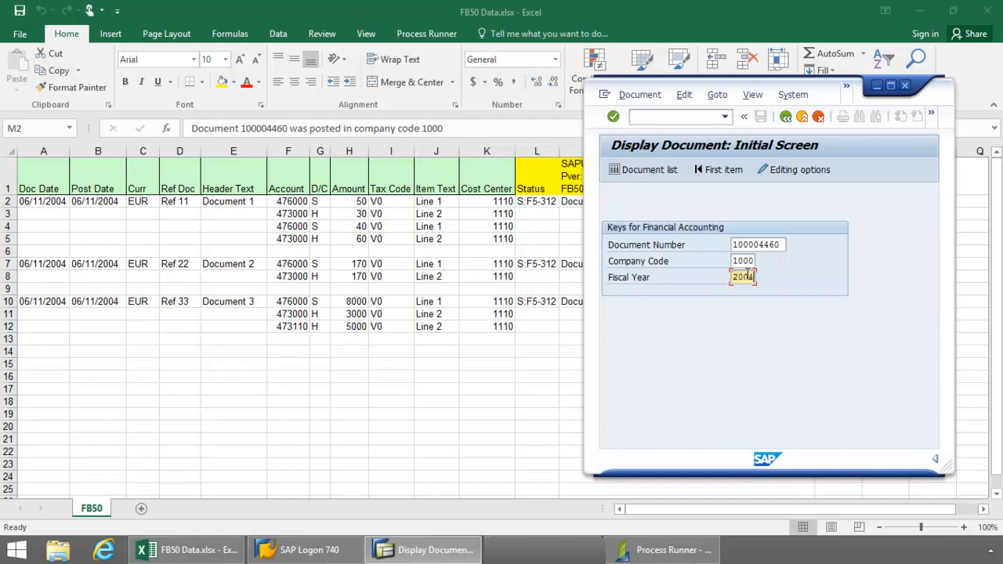
pyautogui.click(613, 116)
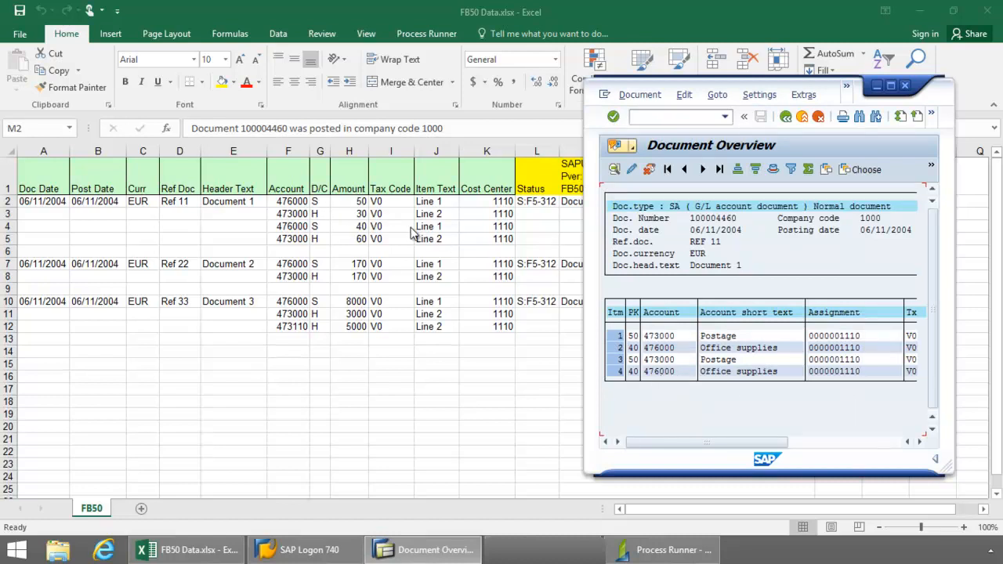
# Step: Examine the line items in the document overview and exit transaction FB03
pyautogui.moveTo(724, 438); pyautogui.dragTo(767, 440)
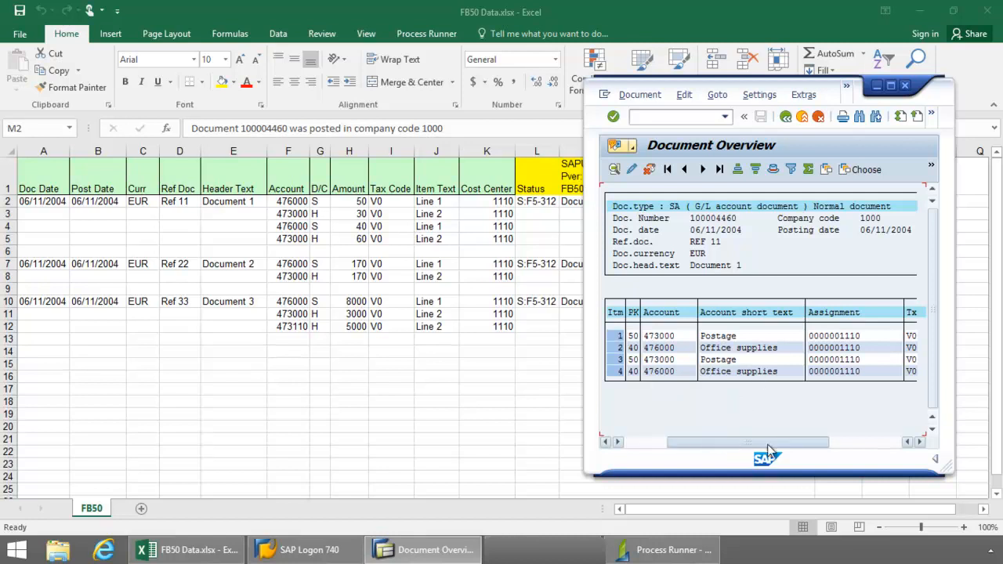
pyautogui.click(801, 117)
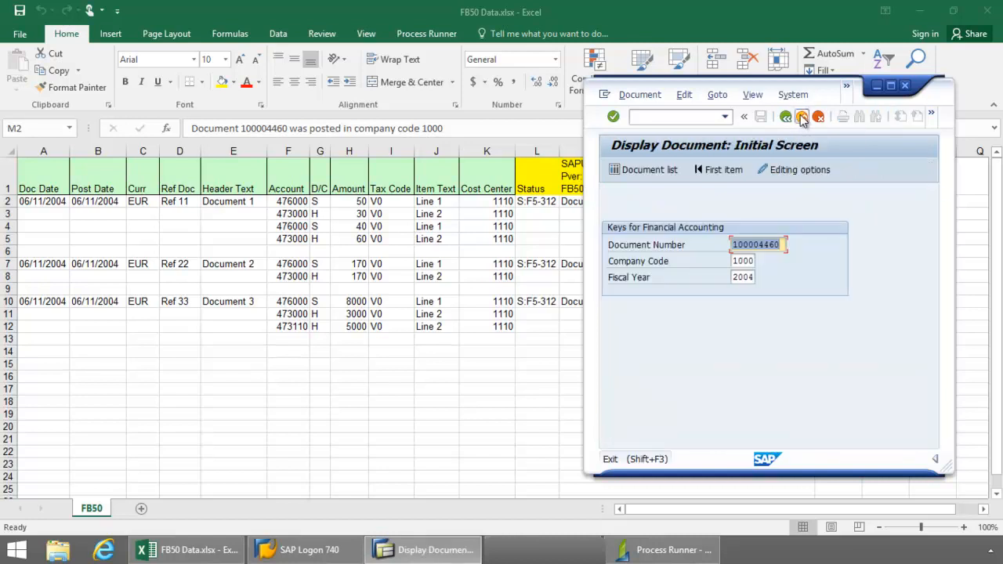
pyautogui.click(802, 117)
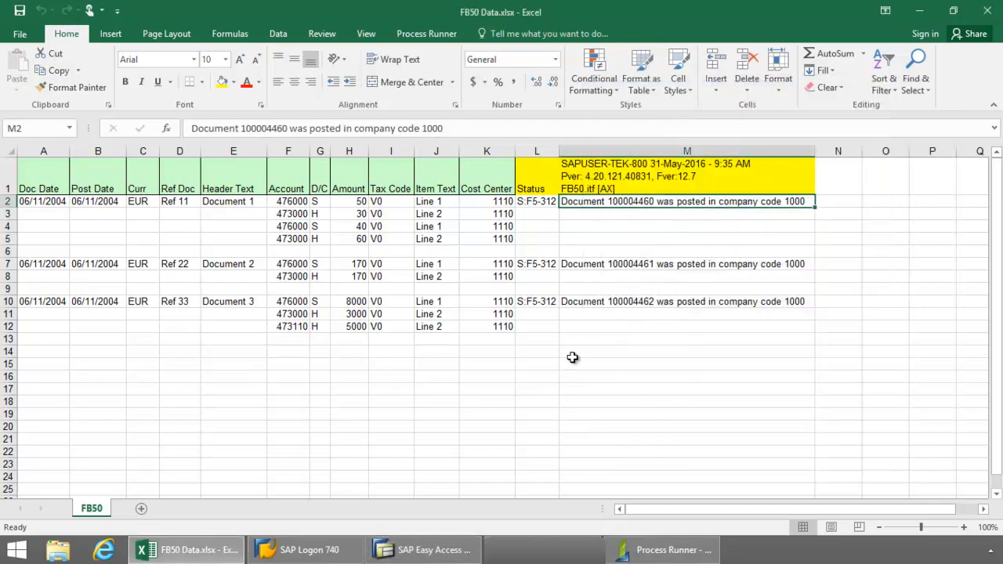
# Step: Switch back to Process Runner and add a hyperlink to the success message on each run, using the FB03 sample
pyautogui.click(918, 11)
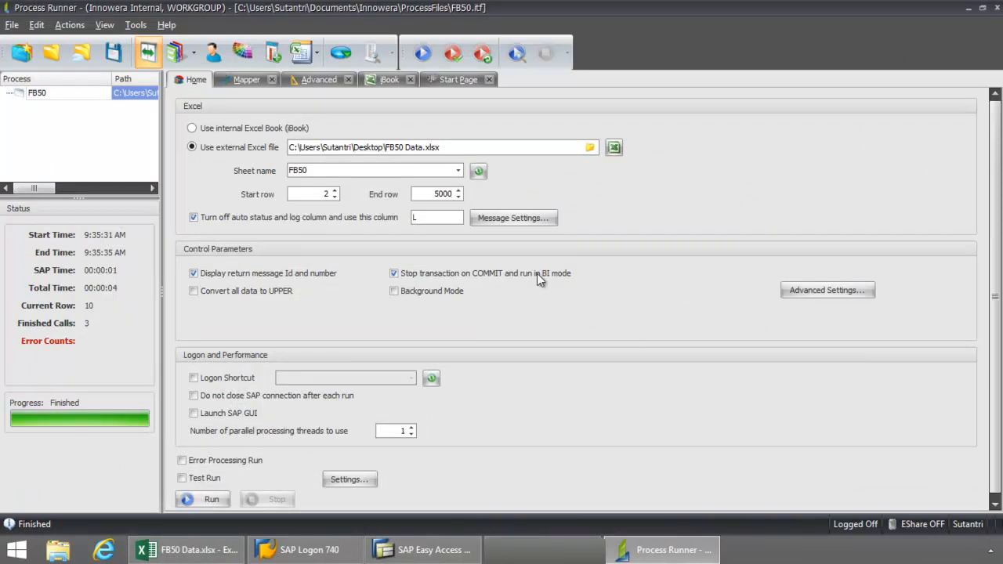
pyautogui.click(510, 220)
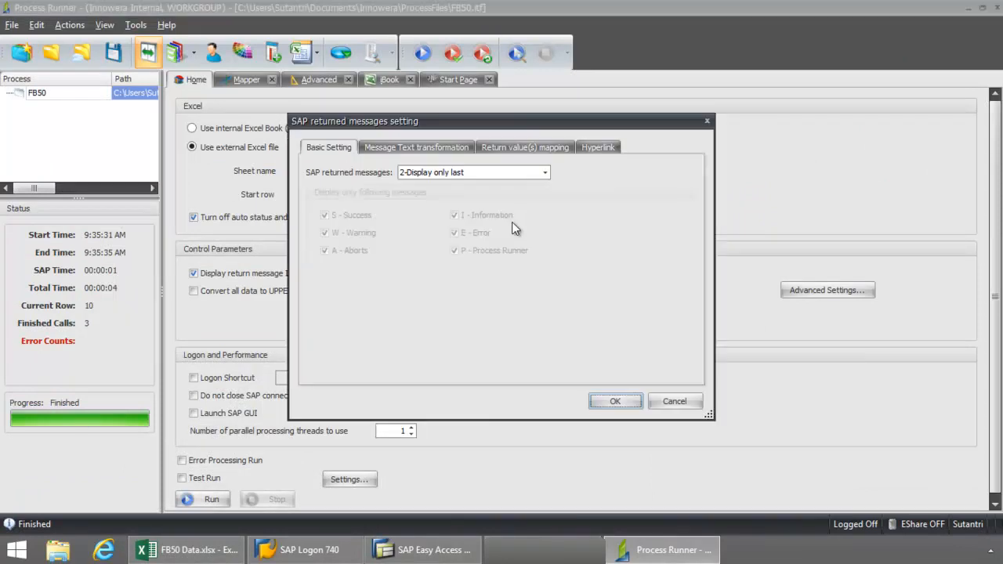
pyautogui.click(599, 146)
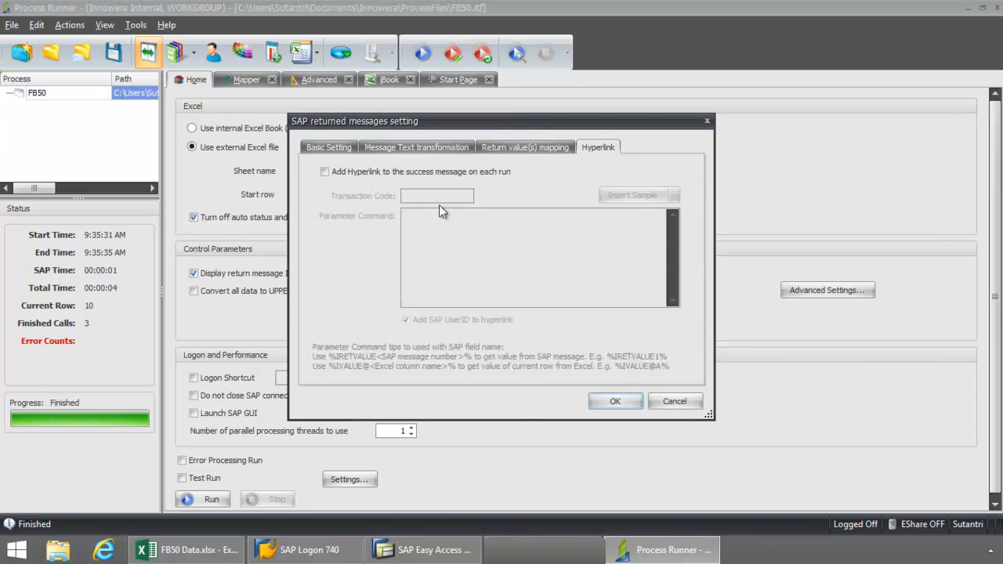
pyautogui.click(324, 172)
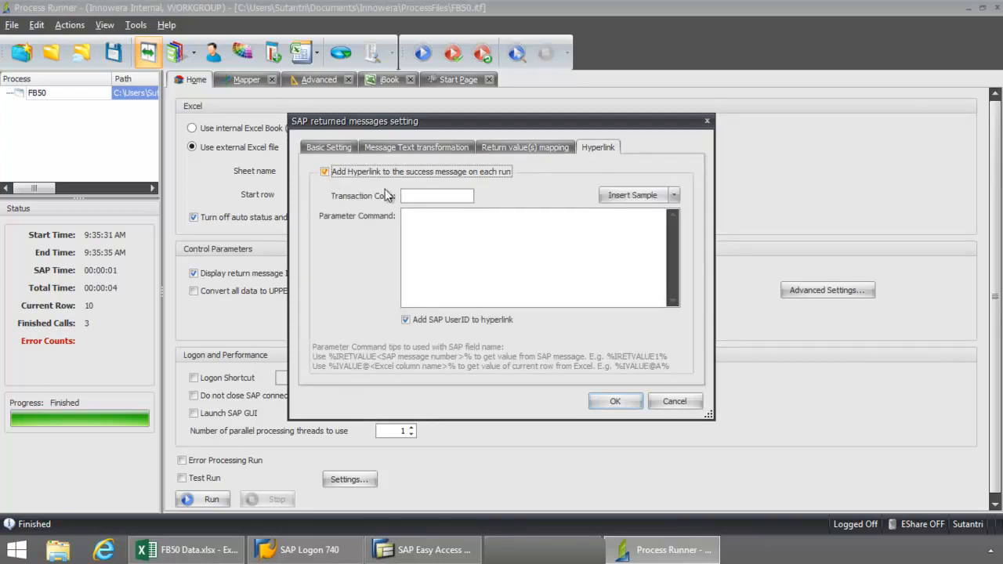
pyautogui.click(675, 196)
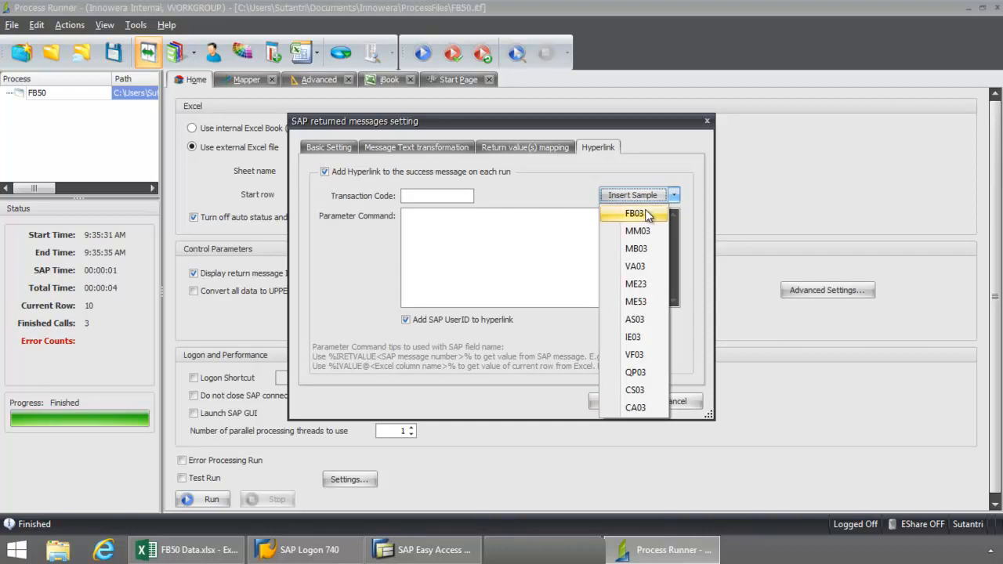
pyautogui.click(646, 213)
pyautogui.click(568, 247)
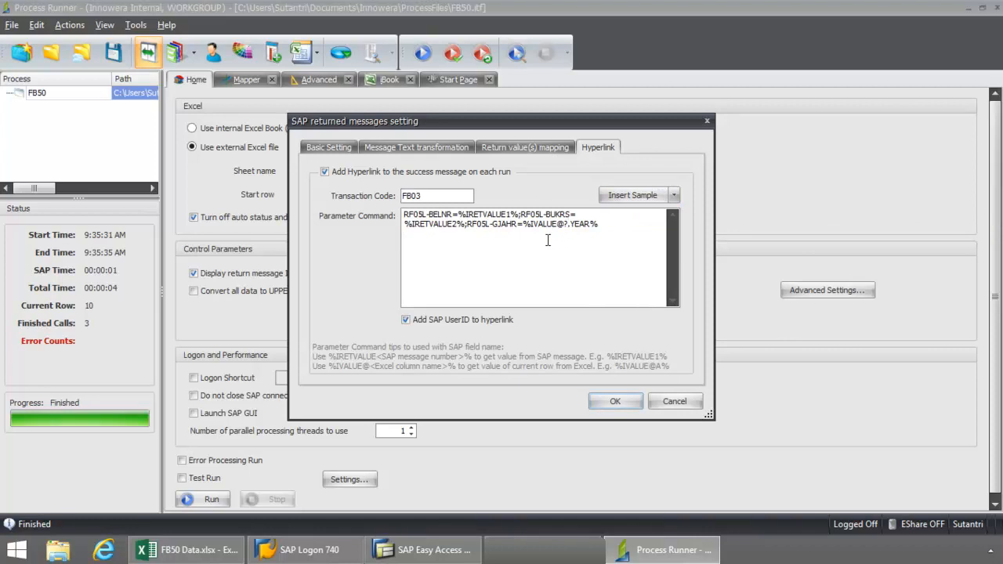
pyautogui.click(568, 222)
pyautogui.press('BackSpace')
pyautogui.write('A')
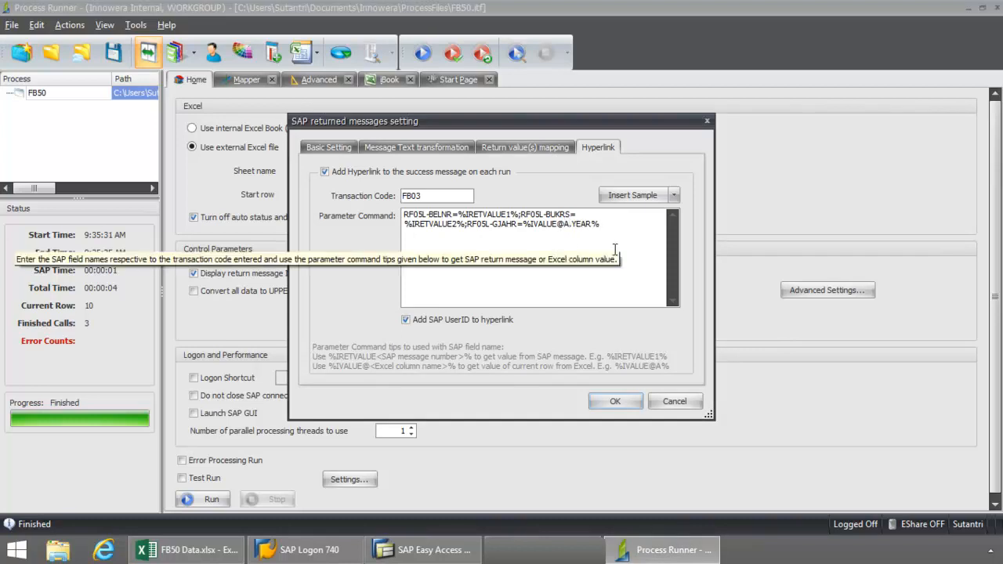
pyautogui.click(617, 403)
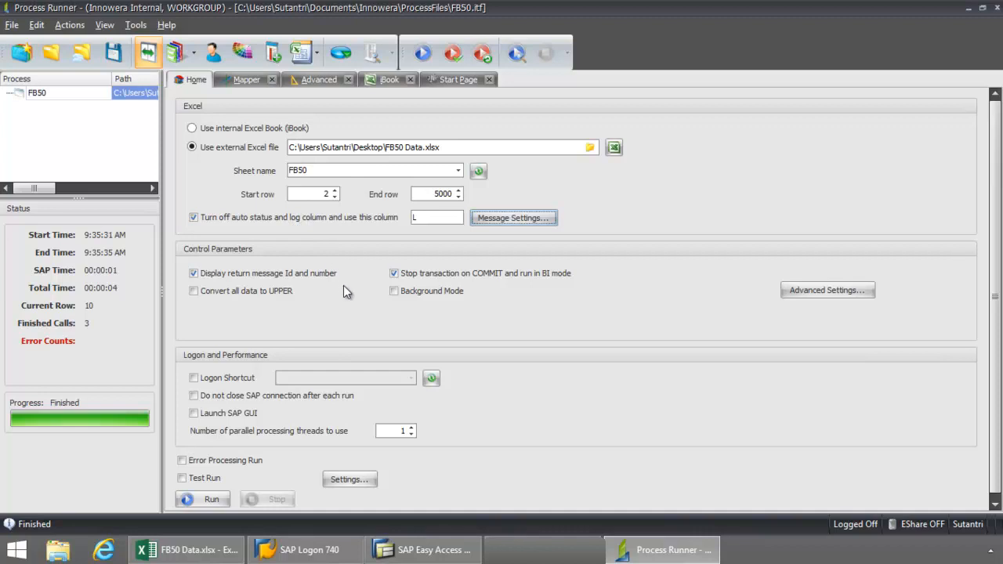
# Step: Generate an Excel add-in ready file that embeds the FB50 process in FB50 Data.xlsx, and maximize the workbook
pyautogui.click(316, 53)
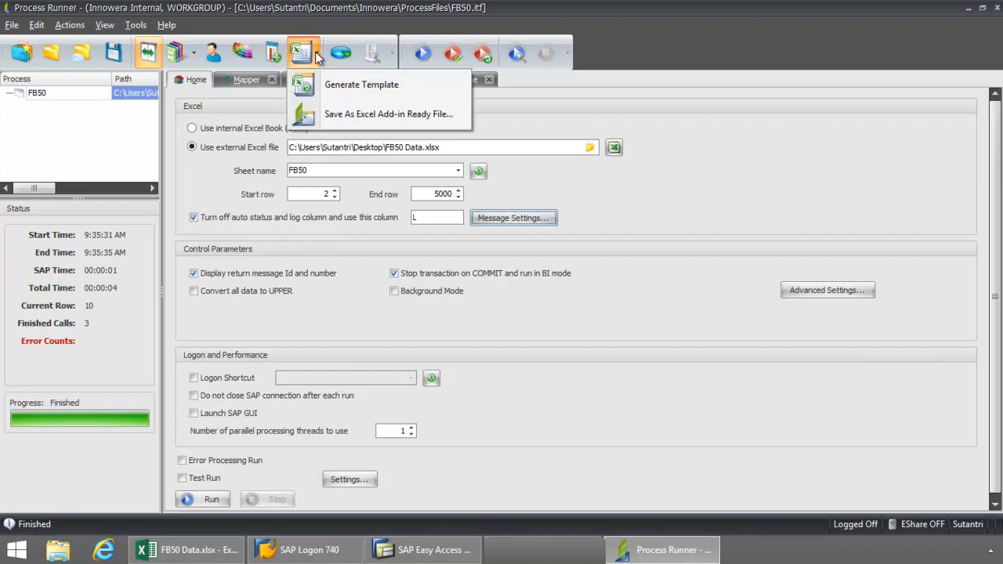
pyautogui.click(339, 116)
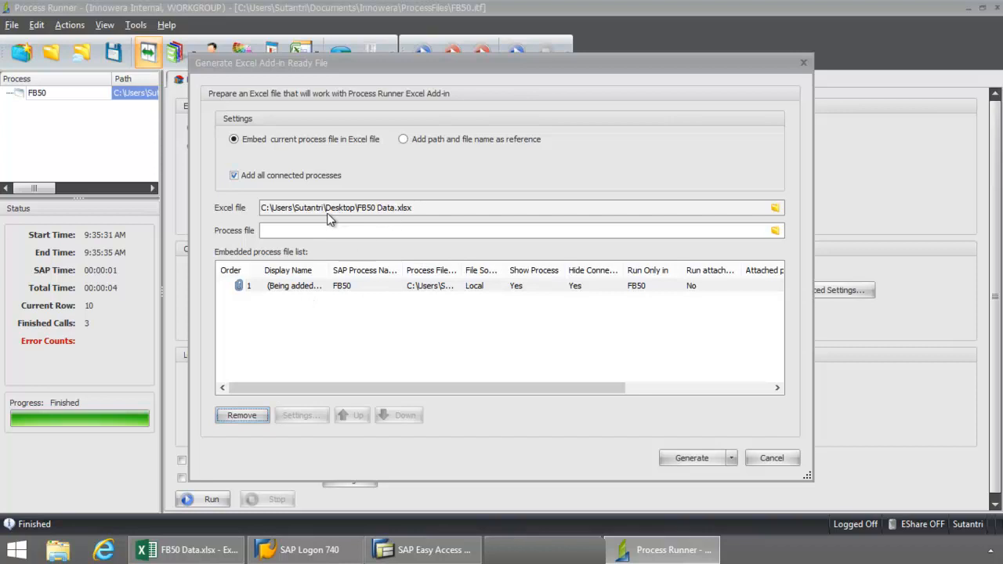
pyautogui.click(700, 460)
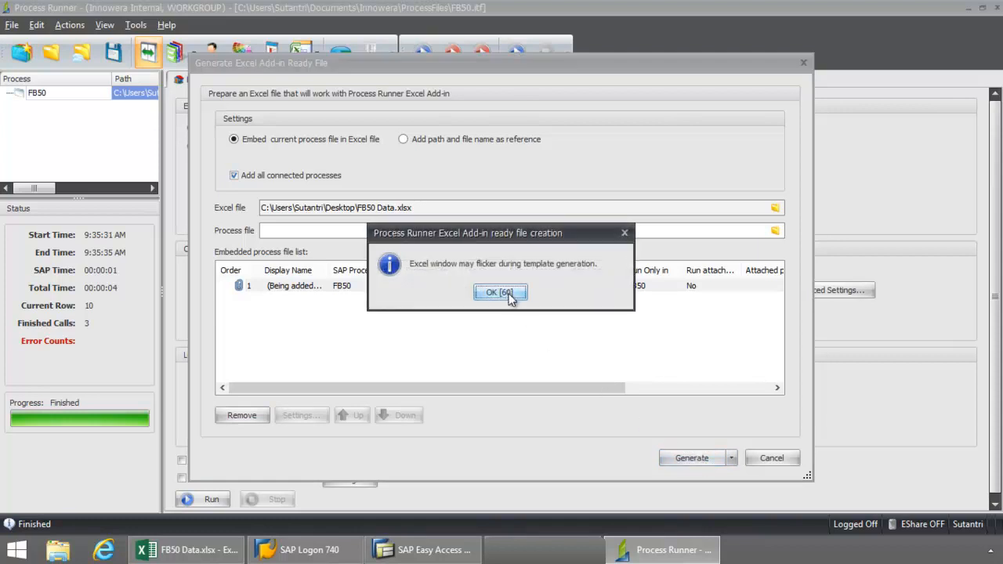
pyautogui.click(501, 292)
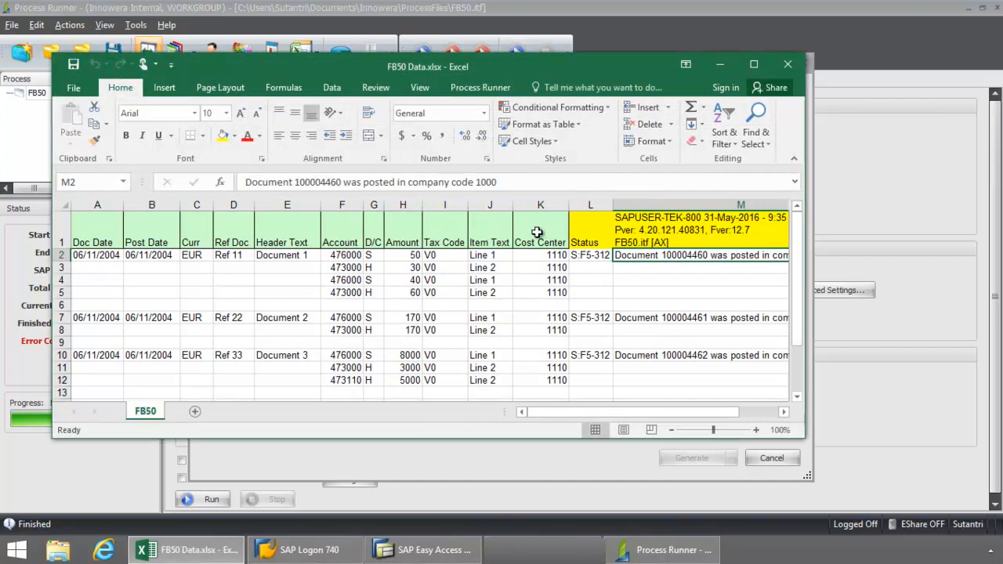
pyautogui.click(754, 64)
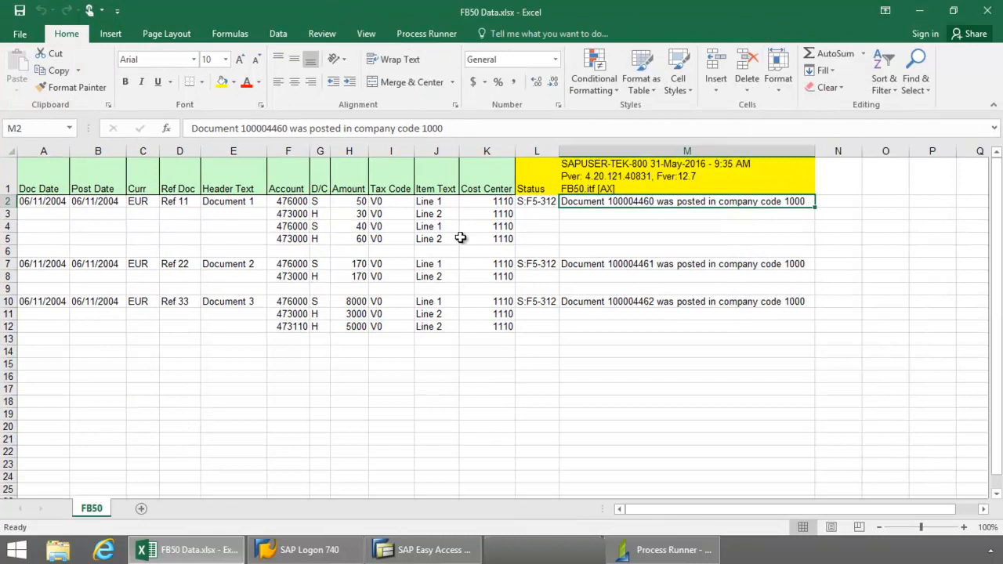
# Step: Show the Process Runner add-in commands in Excel and delete the earlier status and log cells in columns L and M
pyautogui.click(438, 37)
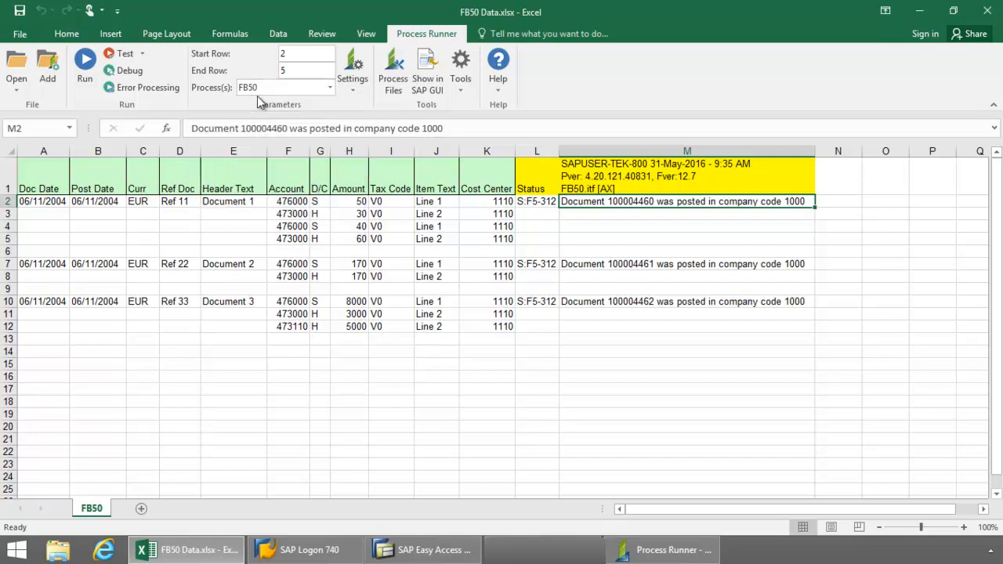
pyautogui.moveTo(535, 184); pyautogui.dragTo(658, 378)
pyautogui.rightClick(588, 225)
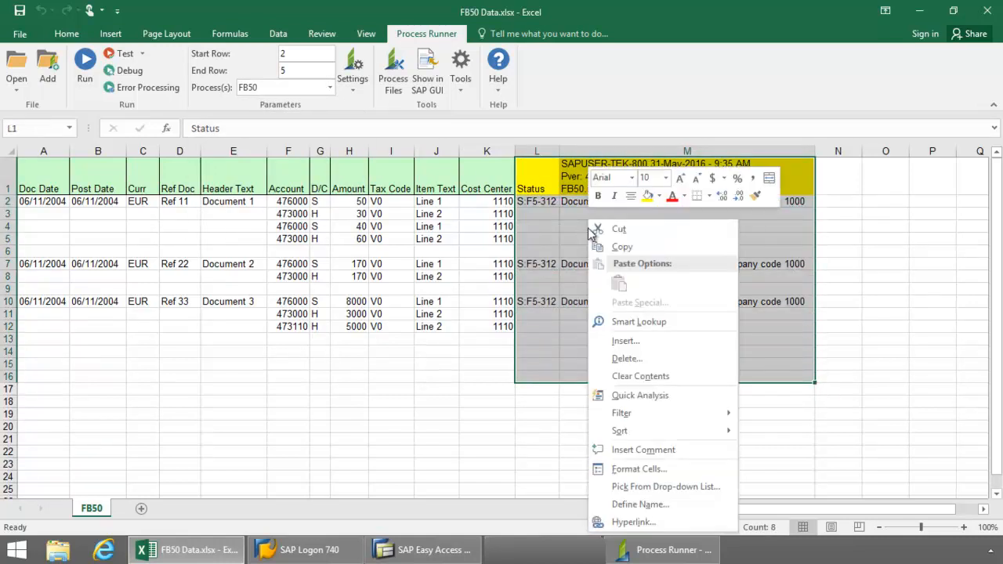
pyautogui.click(631, 358)
pyautogui.click(594, 366)
pyautogui.click(607, 391)
# Step: Run the FB50 process for rows 2 to 5000 from Excel, logging on to system I47 with the account password
pyautogui.click(85, 64)
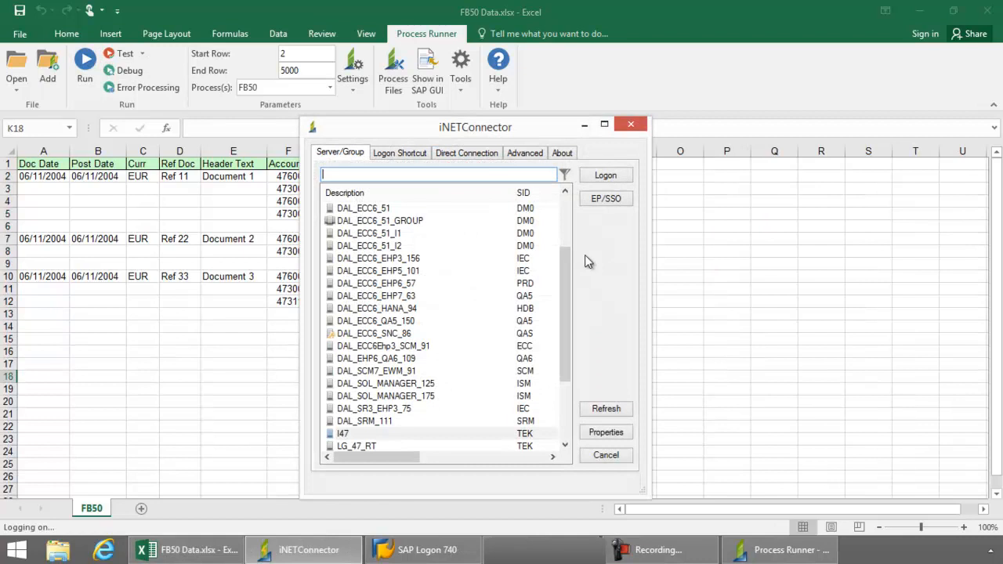
pyautogui.click(381, 433)
pyautogui.click(599, 180)
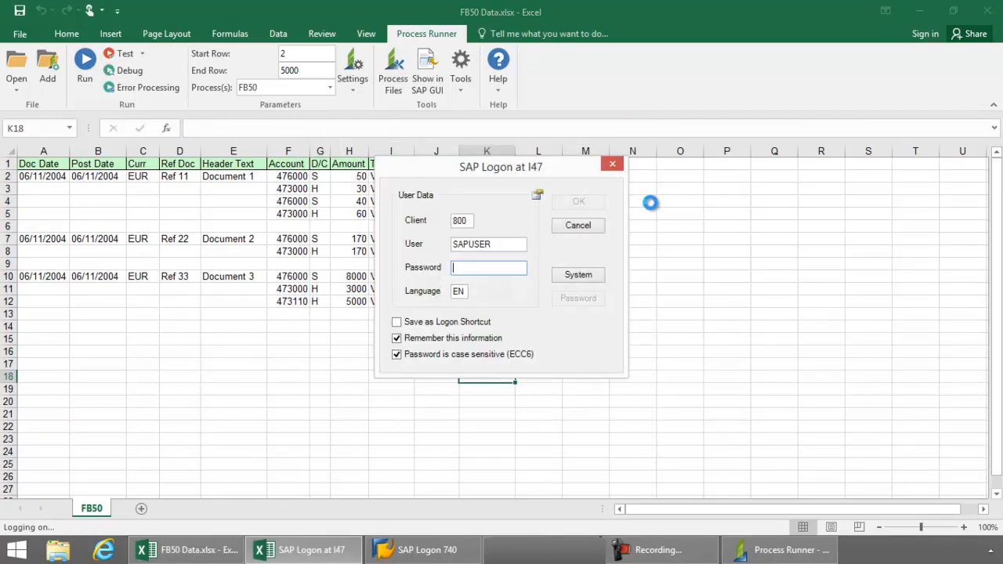
pyautogui.write('**')
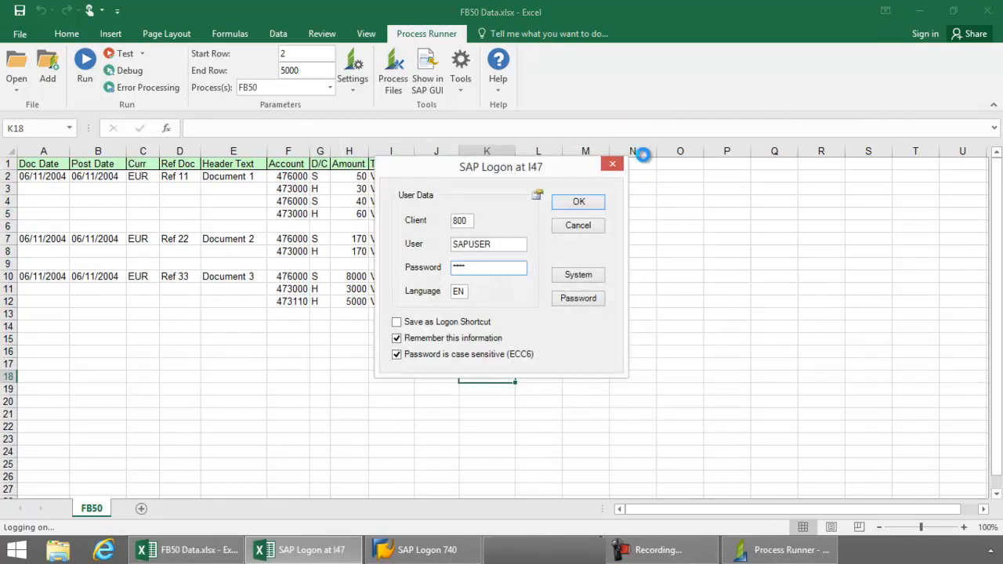
pyautogui.click(578, 201)
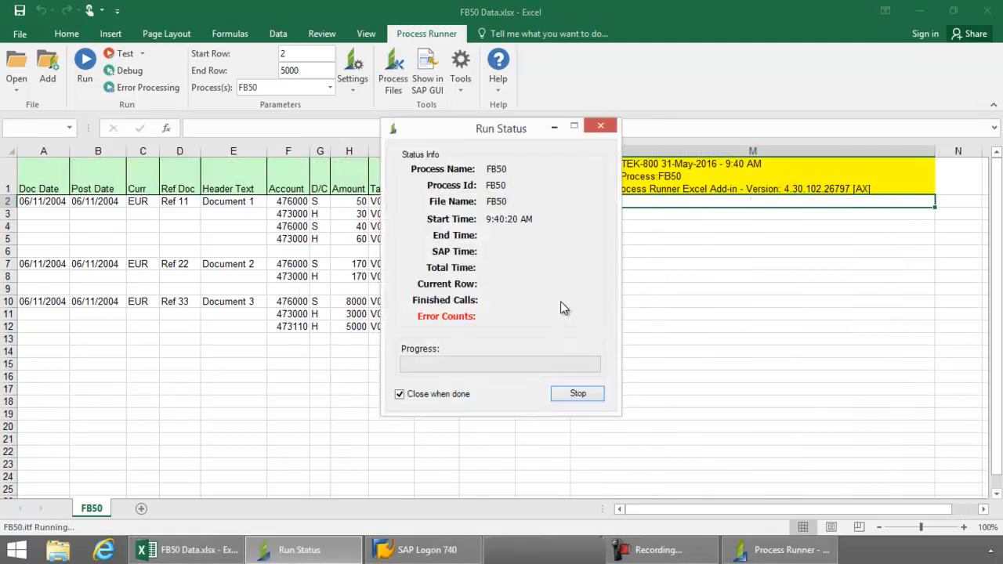
pyautogui.moveTo(505, 133); pyautogui.dragTo(241, 146)
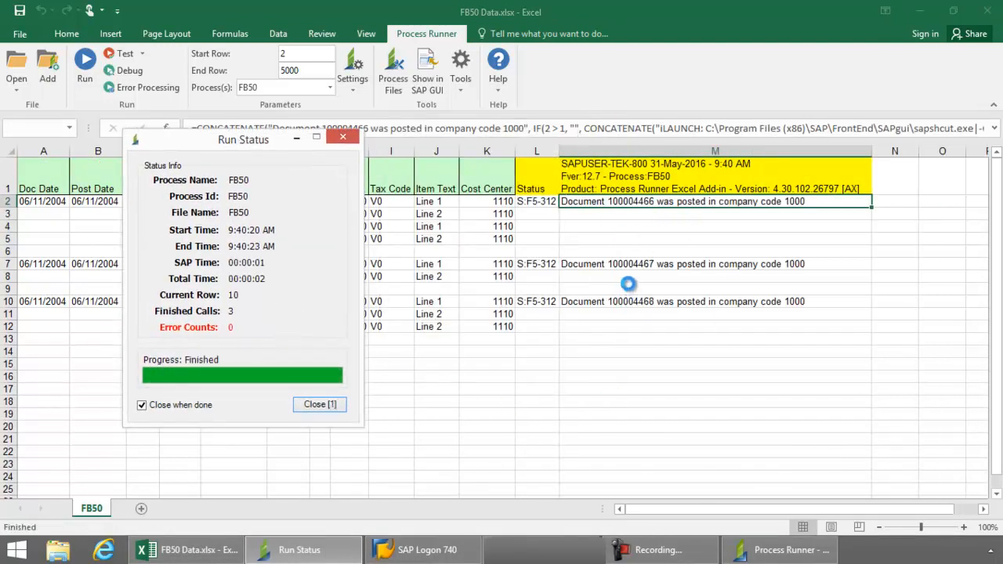
# Step: Show the first newly posted document in SAP GUI, leave its display and minimize the SAP window
pyautogui.click(424, 82)
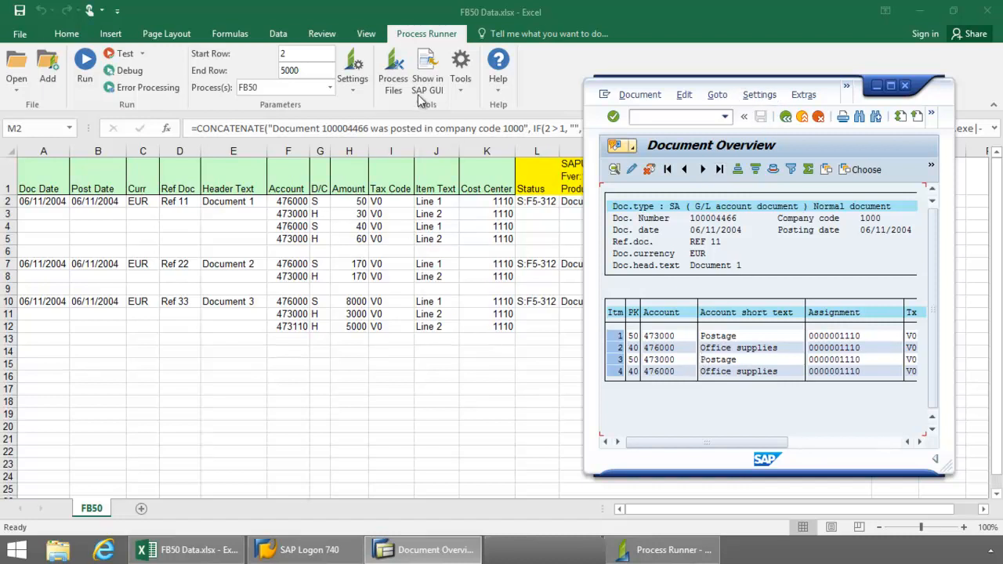
pyautogui.click(802, 117)
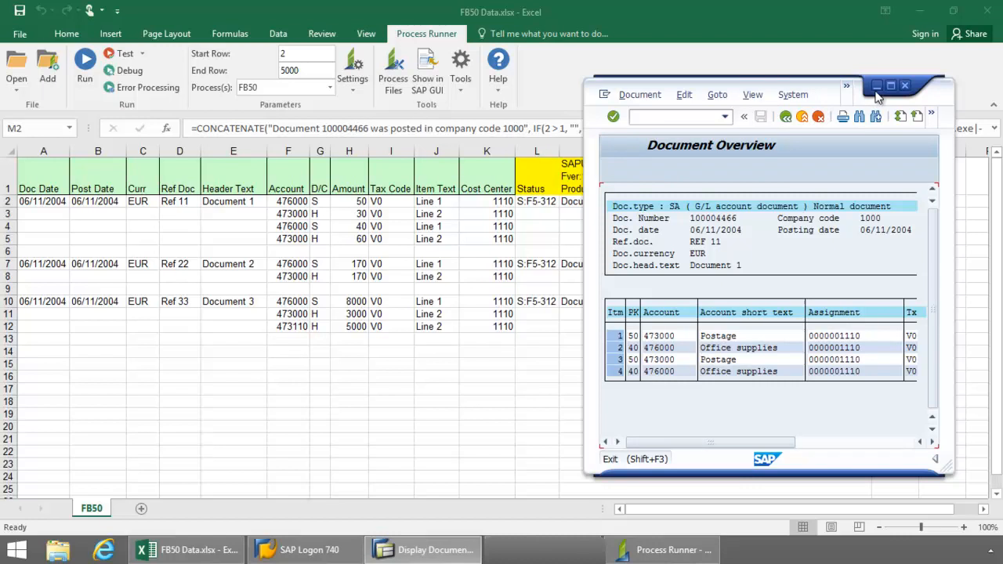
pyautogui.click(801, 117)
pyautogui.click(877, 86)
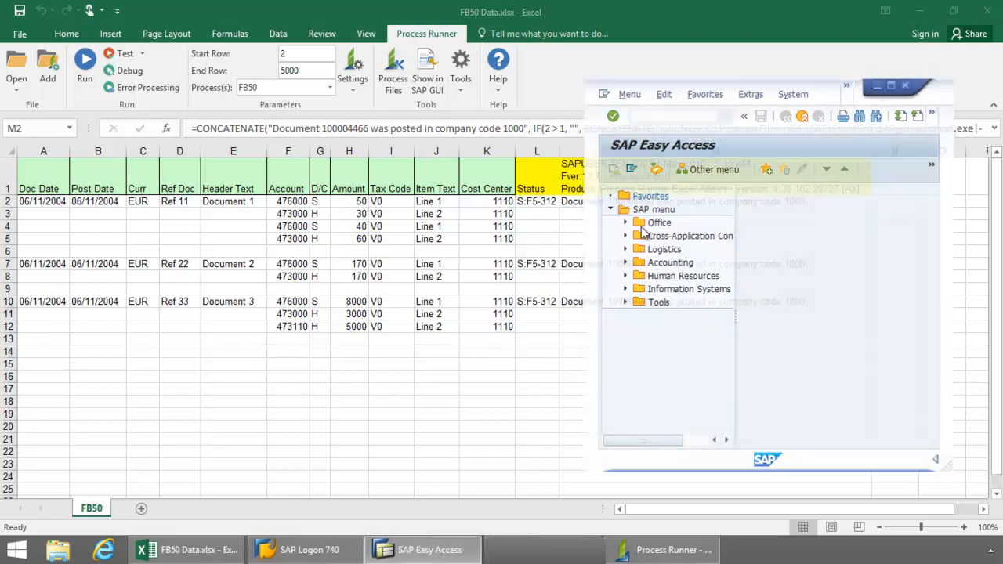